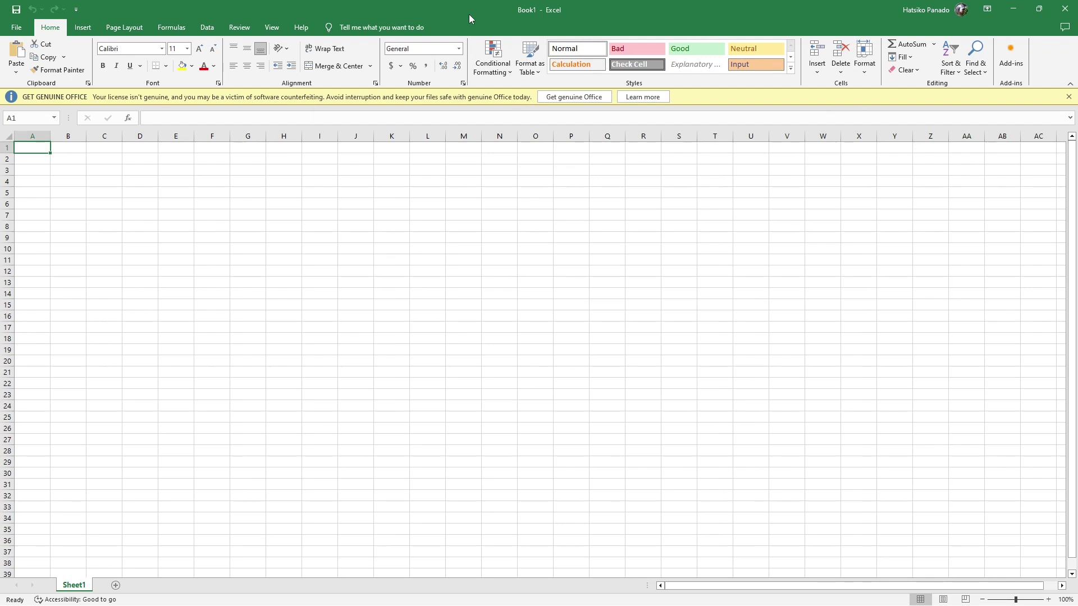
# Step: Narrow all columns of the sheet to width 2.86 (25 pixels) so cells become squares
pyautogui.click(5, 135)
pyautogui.moveTo(50, 137); pyautogui.dragTo(28, 137)
# Step: Select the stem cells R2 and S2 through S7
pyautogui.click(383, 205)
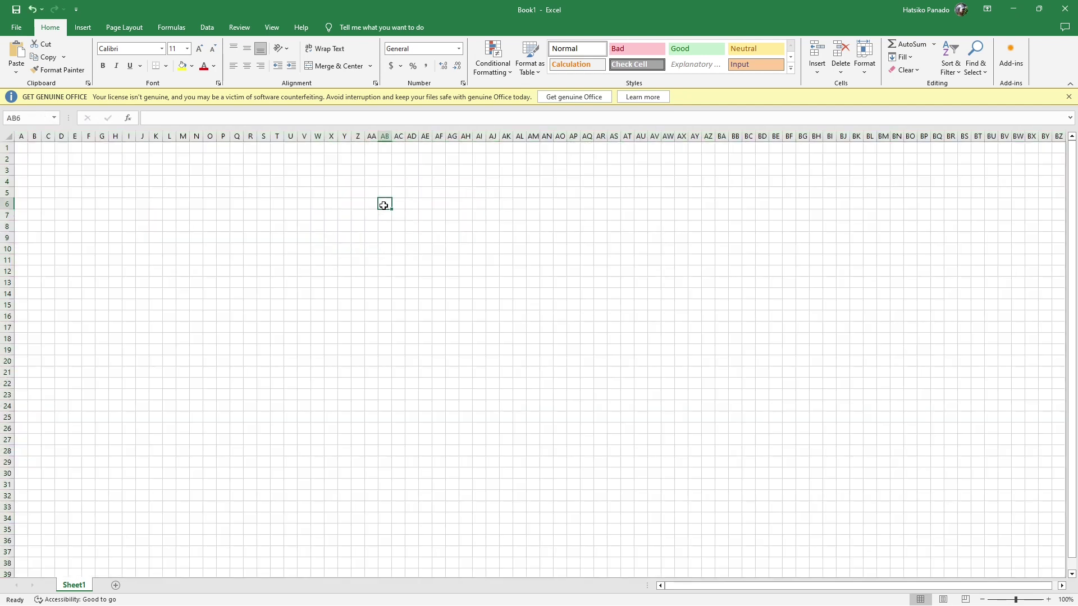
pyautogui.click(250, 160)
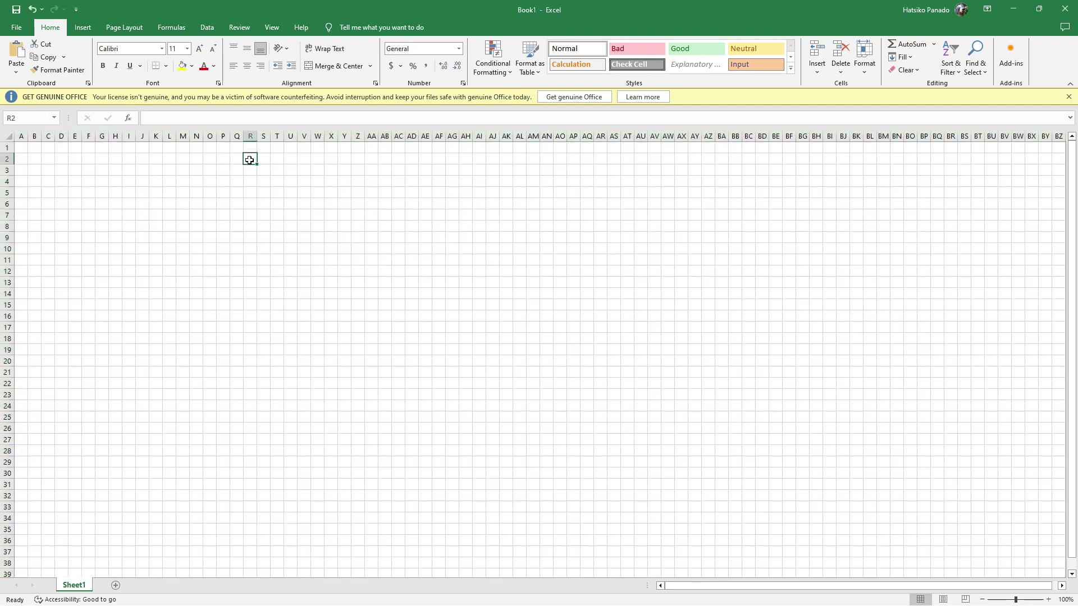
pyautogui.keyDown('ctrl'); pyautogui.click(263, 159); pyautogui.keyUp('ctrl')
pyautogui.keyDown('ctrl'); pyautogui.click(263, 171); pyautogui.keyUp('ctrl')
pyautogui.keyDown('ctrl'); pyautogui.click(265, 182); pyautogui.keyUp('ctrl')
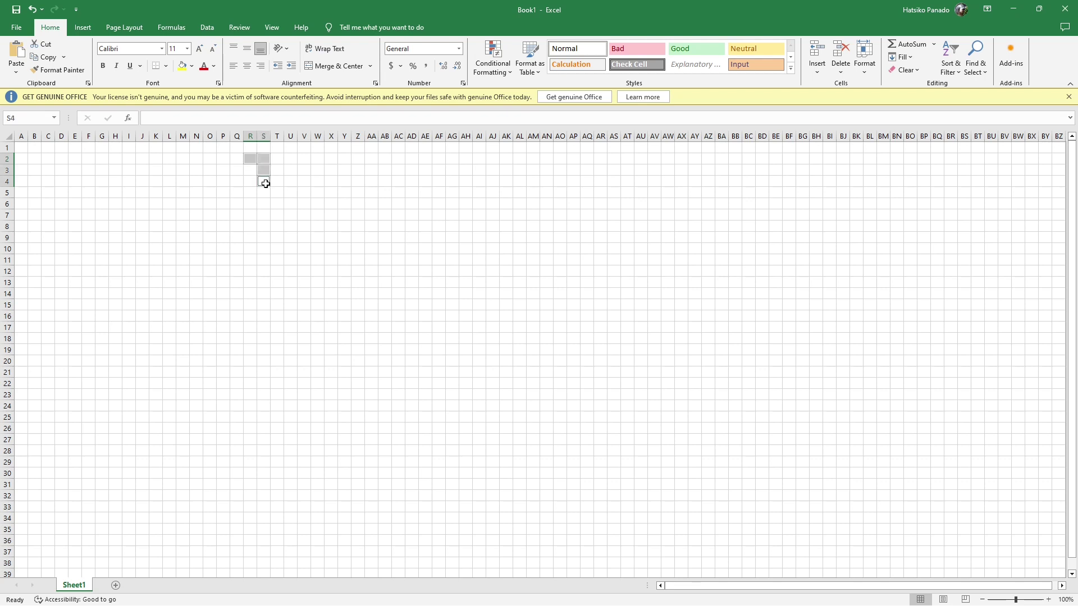
pyautogui.keyDown('ctrl'); pyautogui.click(266, 193); pyautogui.keyUp('ctrl')
pyautogui.keyDown('ctrl'); pyautogui.click(264, 203); pyautogui.keyUp('ctrl')
pyautogui.keyDown('ctrl'); pyautogui.click(264, 215); pyautogui.keyUp('ctrl')
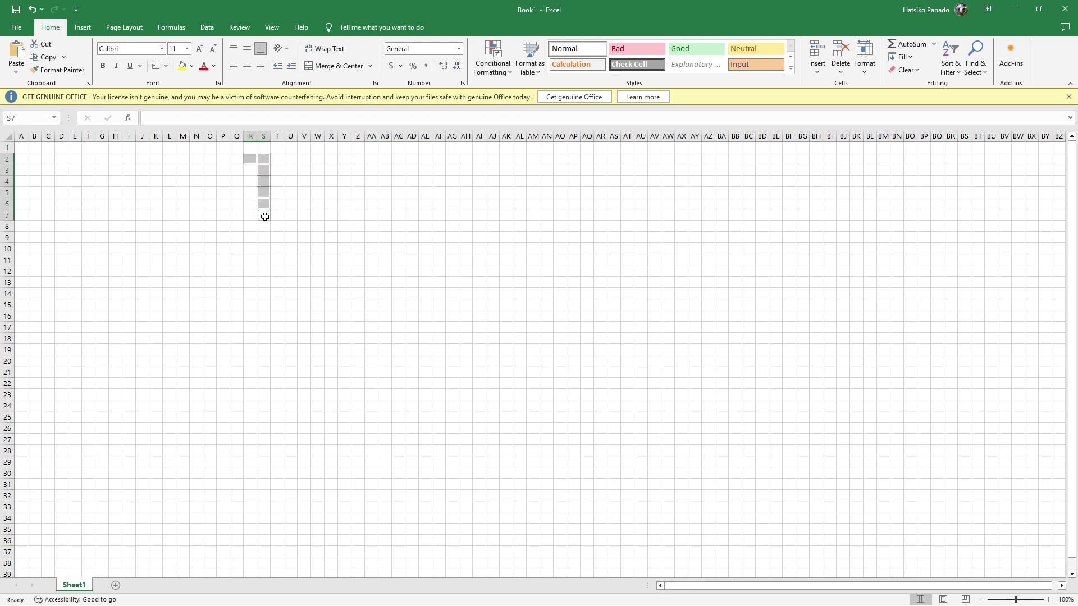
# Step: Fill the stem cells with a custom dark brown, #543E00
pyautogui.click(192, 70)
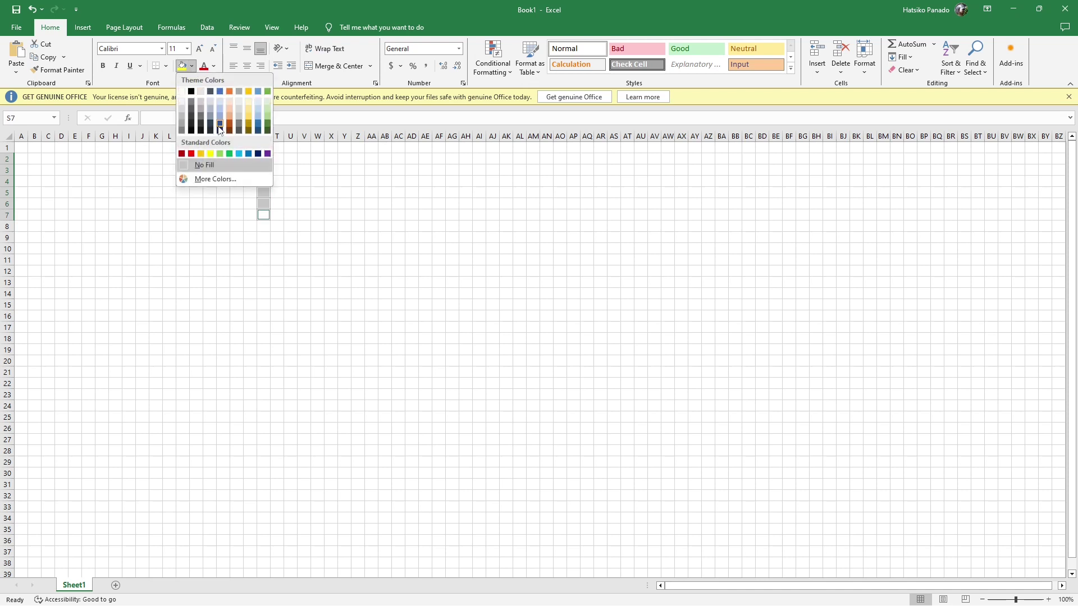
pyautogui.click(251, 134)
pyautogui.click(192, 65)
pyautogui.click(223, 180)
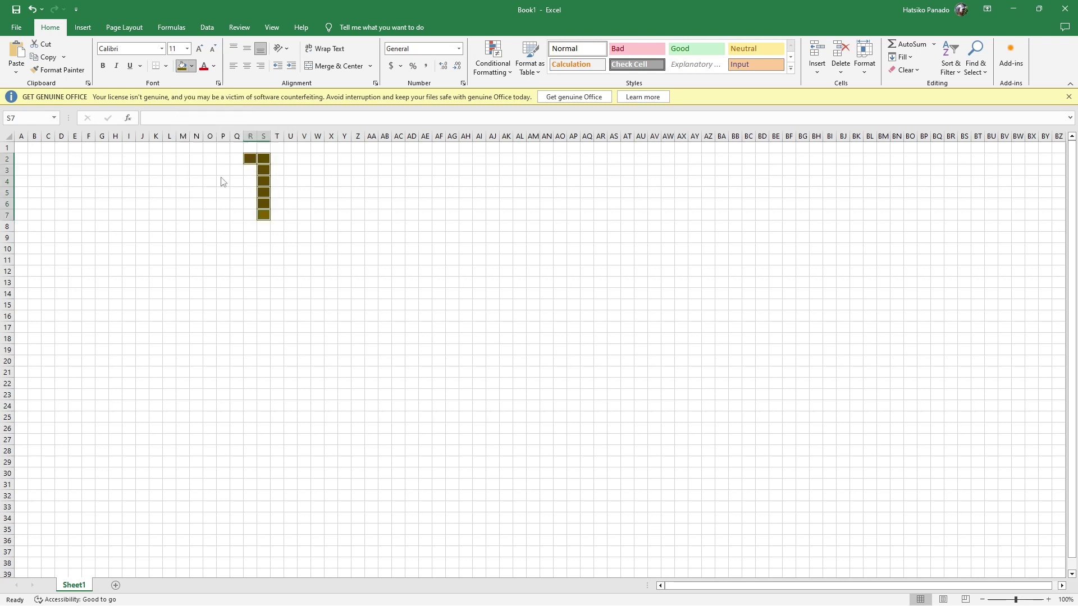
pyautogui.click(564, 308)
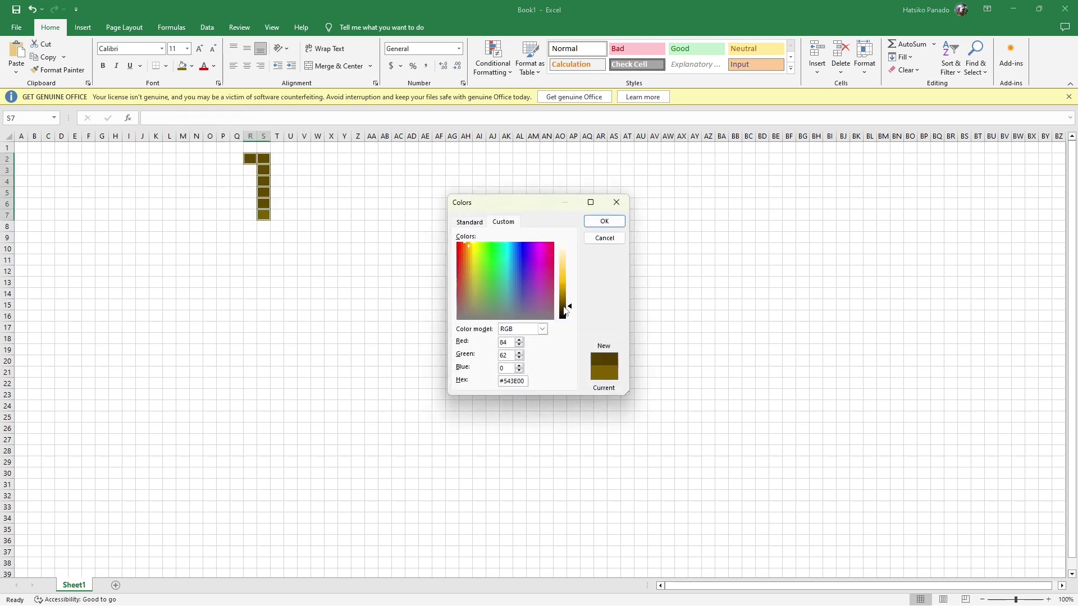
pyautogui.click(604, 221)
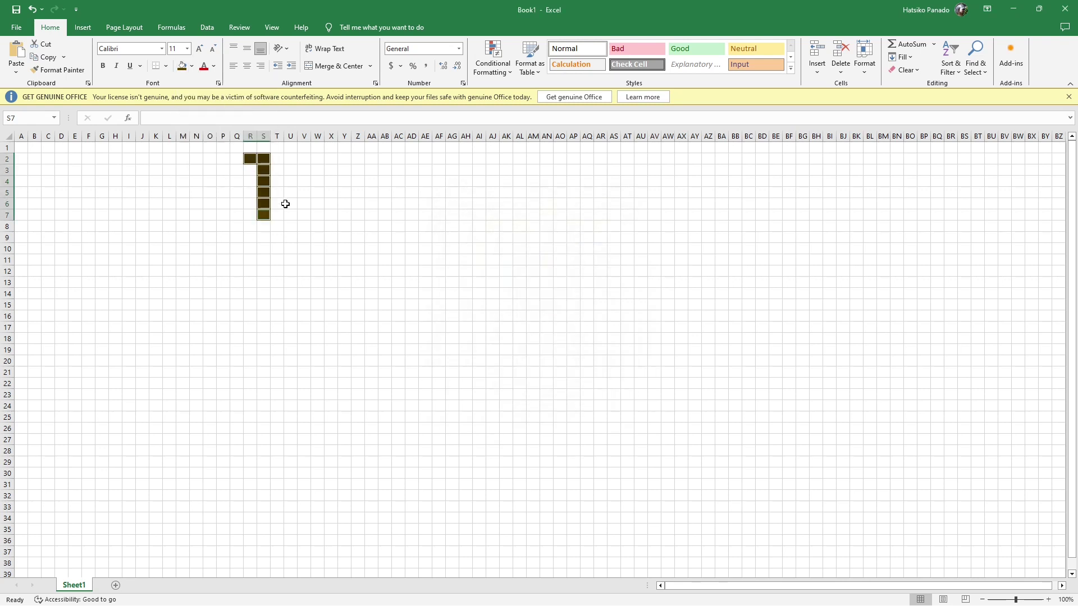
pyautogui.click(287, 207)
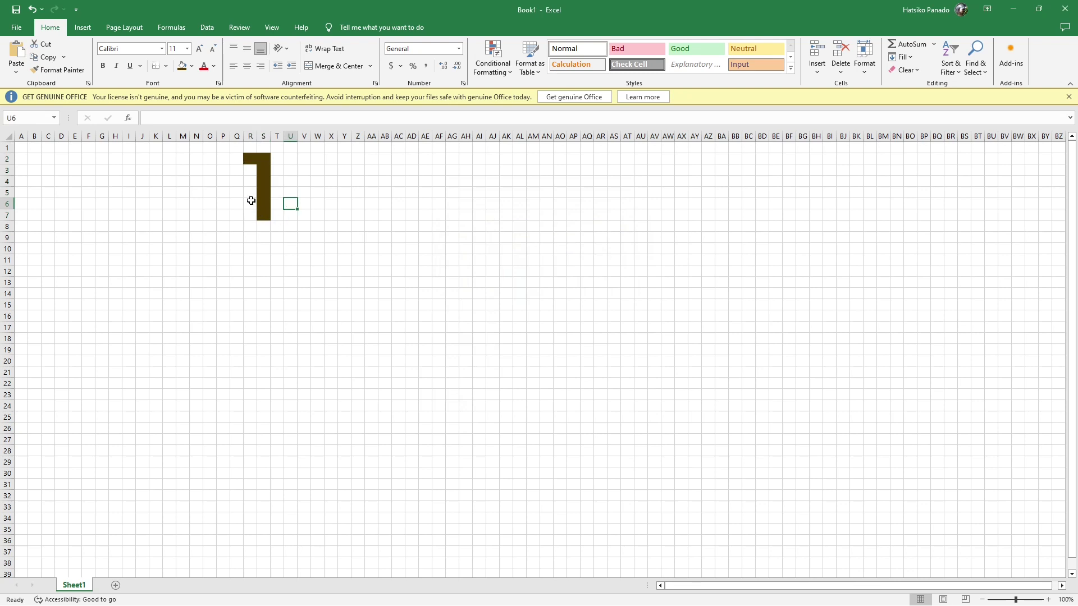
# Step: Select the pear cells around the stem in rows 5 and 6, from Q5 to V6
pyautogui.click(248, 194)
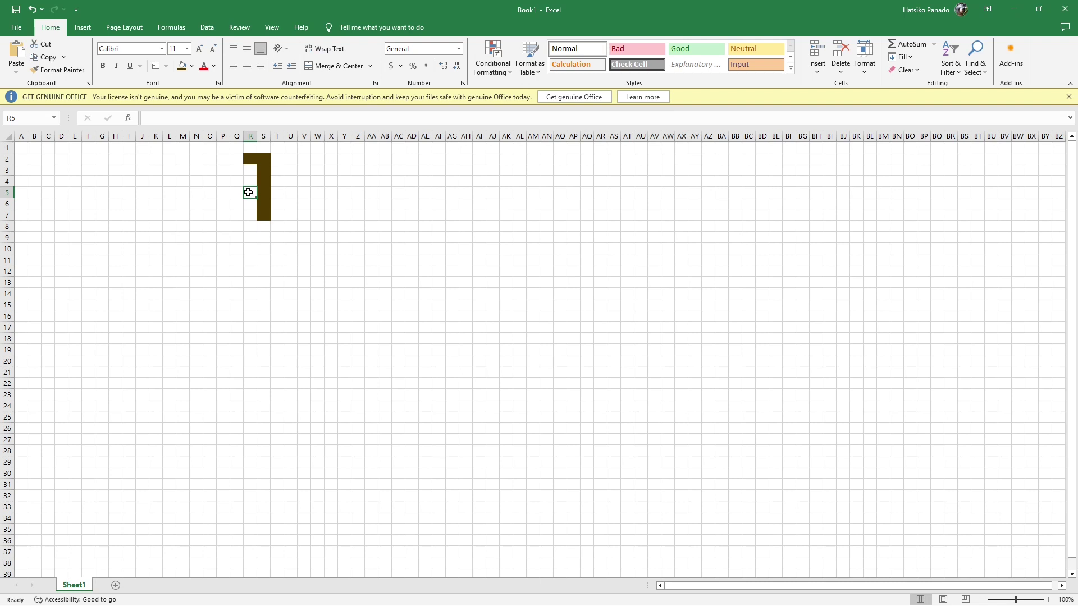
pyautogui.keyDown('ctrl'); pyautogui.click(239, 192); pyautogui.keyUp('ctrl')
pyautogui.keyDown('ctrl'); pyautogui.click(278, 193); pyautogui.keyUp('ctrl')
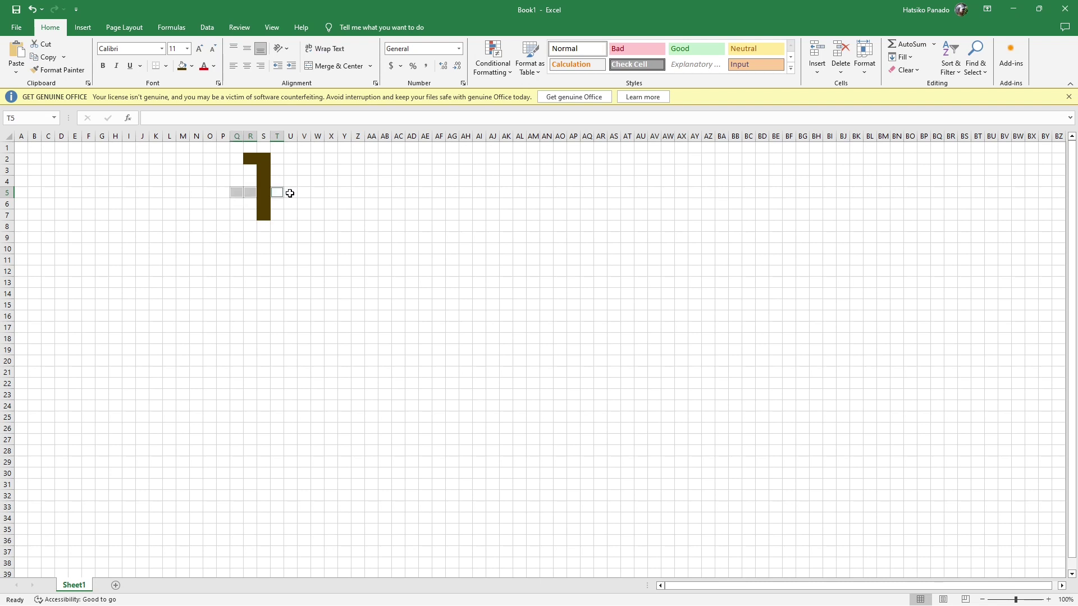
pyautogui.keyDown('ctrl'); pyautogui.click(292, 193); pyautogui.keyUp('ctrl')
pyautogui.keyDown('ctrl'); pyautogui.click(250, 205); pyautogui.keyUp('ctrl')
pyautogui.keyDown('ctrl'); pyautogui.click(238, 205); pyautogui.keyUp('ctrl')
pyautogui.keyDown('ctrl'); pyautogui.click(223, 203); pyautogui.keyUp('ctrl')
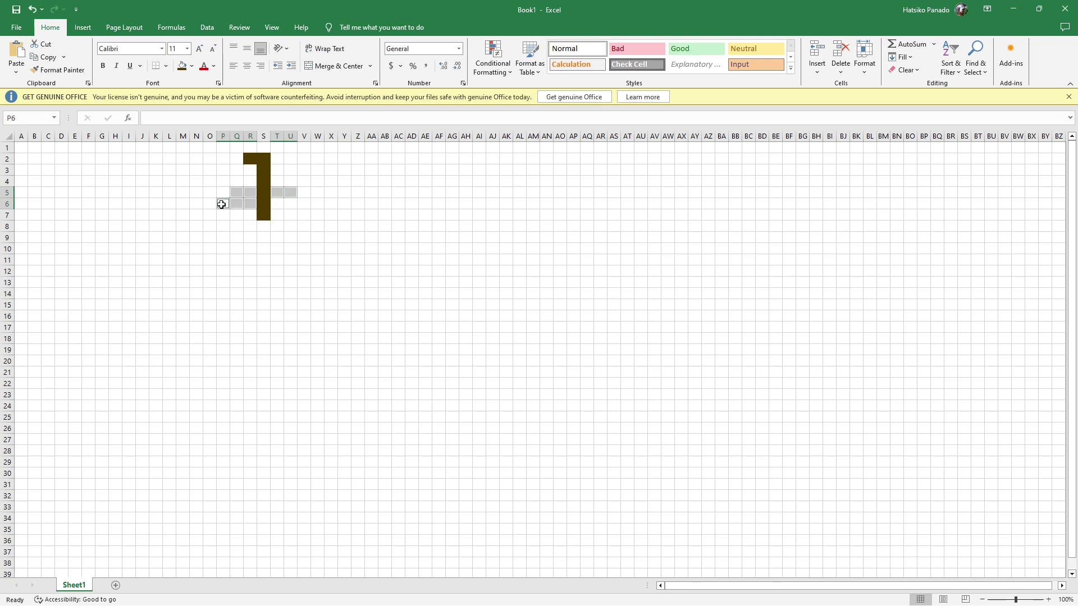
pyautogui.keyDown('ctrl'); pyautogui.click(277, 204); pyautogui.keyUp('ctrl')
pyautogui.keyDown('ctrl'); pyautogui.click(291, 204); pyautogui.keyUp('ctrl')
pyautogui.keyDown('ctrl'); pyautogui.click(305, 205); pyautogui.keyUp('ctrl')
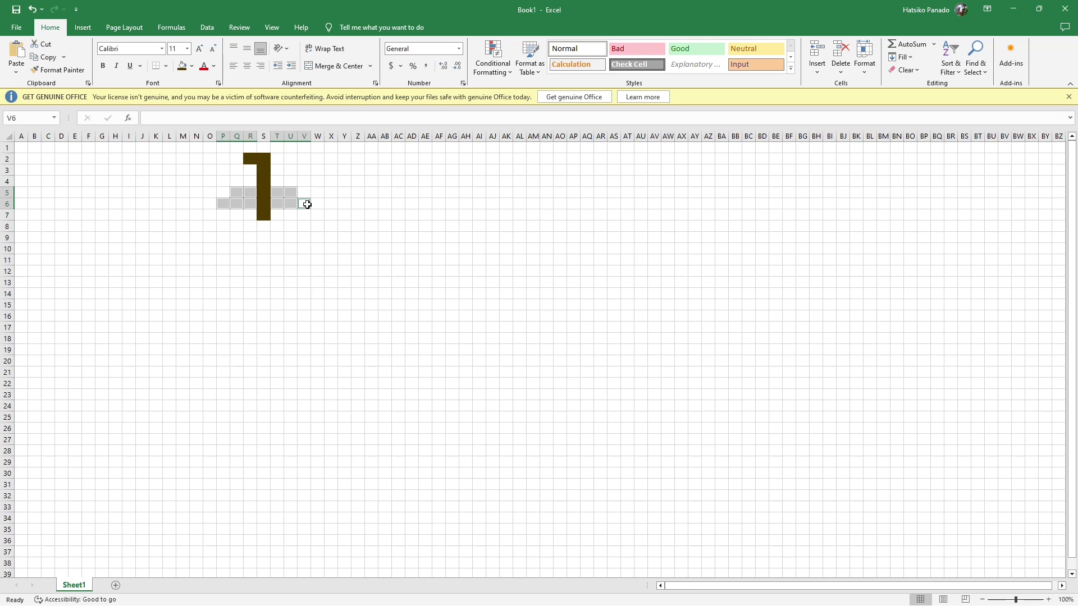
# Step: Add the row 7 and 8 cells from P to V to the pear selection
pyautogui.keyDown('ctrl'); pyautogui.click(305, 215); pyautogui.keyUp('ctrl')
pyautogui.keyDown('ctrl'); pyautogui.click(305, 226); pyautogui.keyUp('ctrl')
pyautogui.keyDown('ctrl'); pyautogui.click(223, 215); pyautogui.keyUp('ctrl')
pyautogui.keyDown('ctrl'); pyautogui.click(222, 226); pyautogui.keyUp('ctrl')
pyautogui.keyDown('ctrl'); pyautogui.click(236, 227); pyautogui.keyUp('ctrl')
pyautogui.keyDown('ctrl'); pyautogui.click(250, 226); pyautogui.keyUp('ctrl')
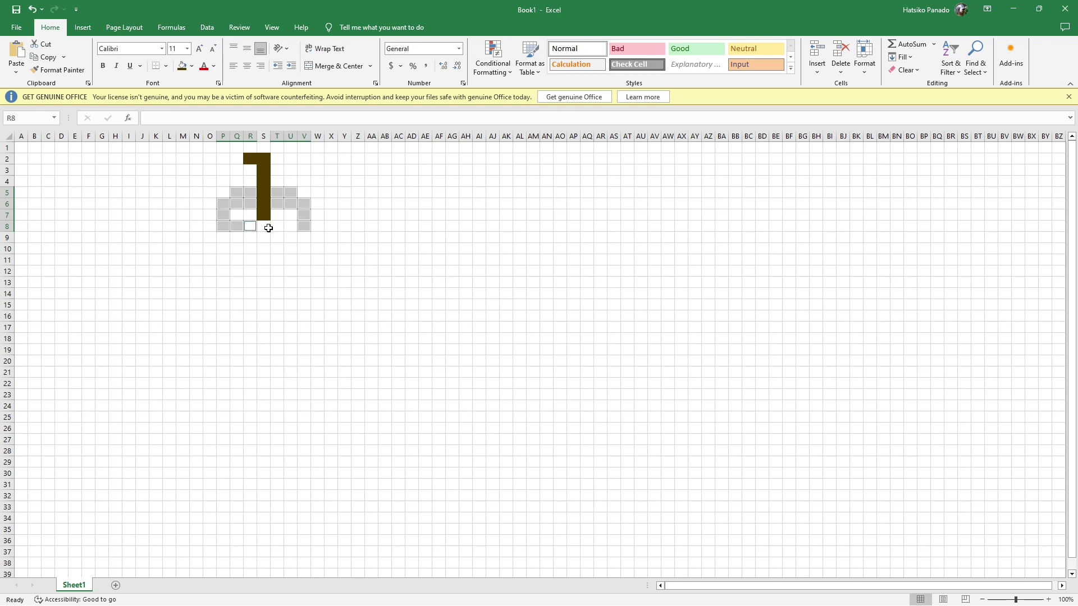
pyautogui.keyDown('ctrl'); pyautogui.click(263, 227); pyautogui.keyUp('ctrl')
pyautogui.keyDown('ctrl'); pyautogui.click(277, 226); pyautogui.keyUp('ctrl')
pyautogui.keyDown('ctrl'); pyautogui.click(290, 226); pyautogui.keyUp('ctrl')
pyautogui.keyDown('ctrl'); pyautogui.click(290, 215); pyautogui.keyUp('ctrl')
pyautogui.keyDown('ctrl'); pyautogui.click(250, 215); pyautogui.keyUp('ctrl')
pyautogui.keyDown('ctrl'); pyautogui.click(236, 215); pyautogui.keyUp('ctrl')
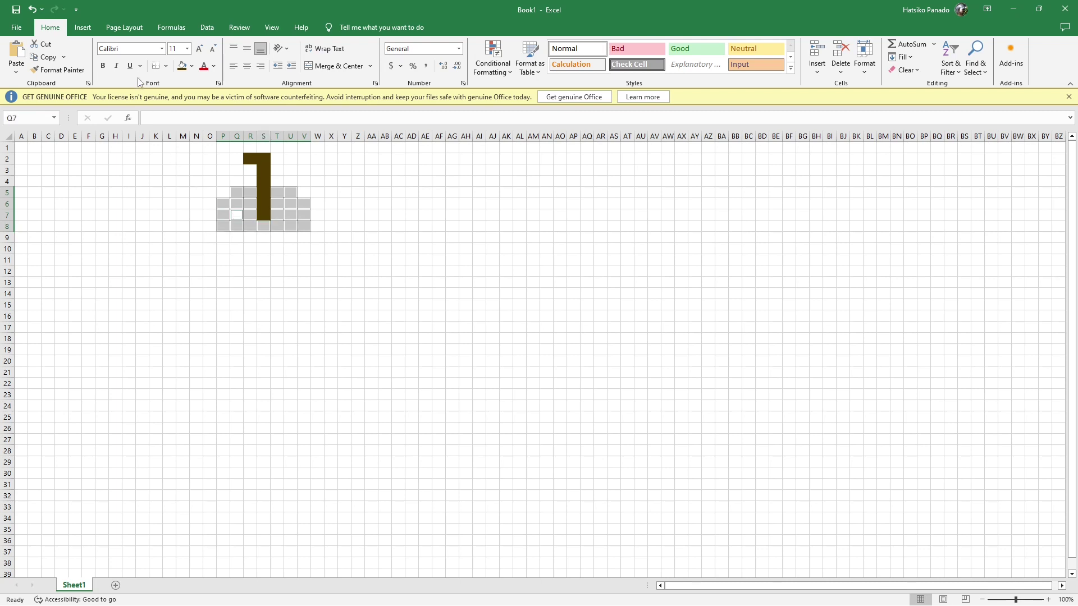
# Step: Fill the selected pear-top cells green
pyautogui.click(192, 66)
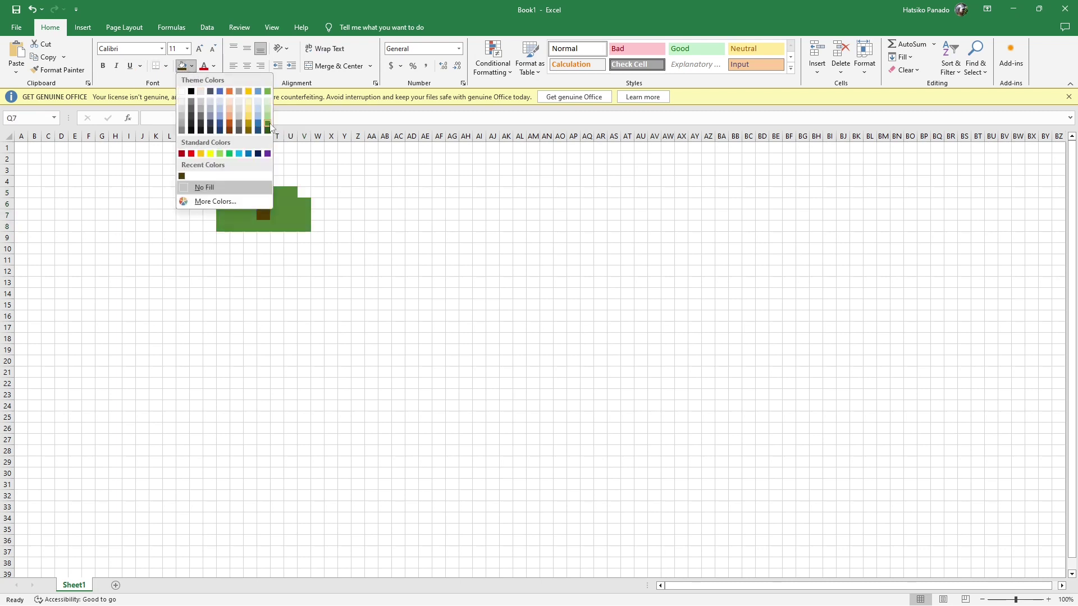
pyautogui.click(228, 154)
pyautogui.click(422, 224)
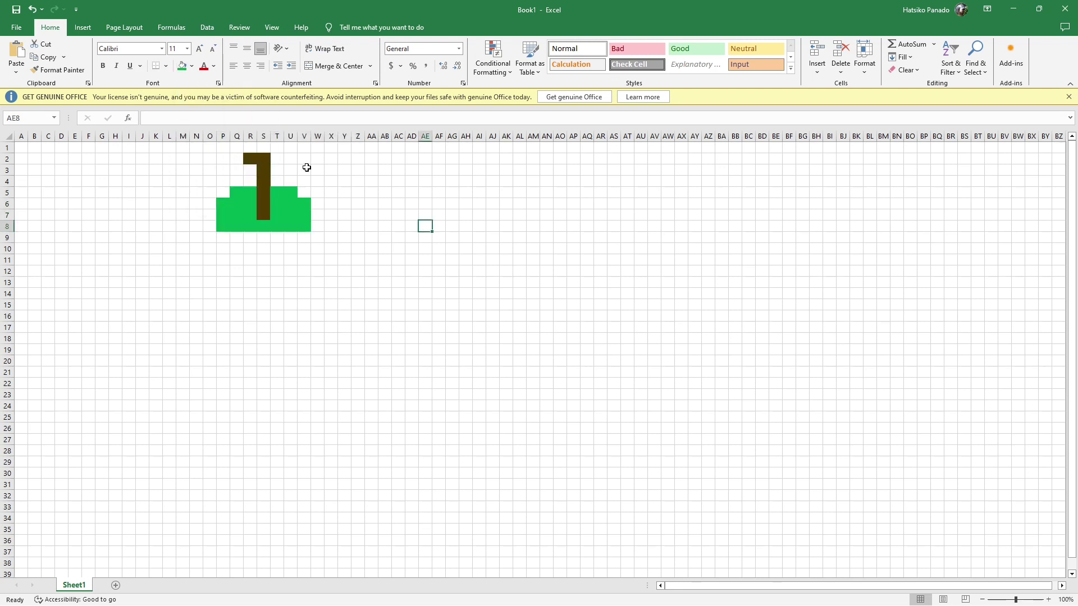
pyautogui.click(209, 230)
# Step: Fill O8:W10 green to widen the pear body
pyautogui.click(211, 239)
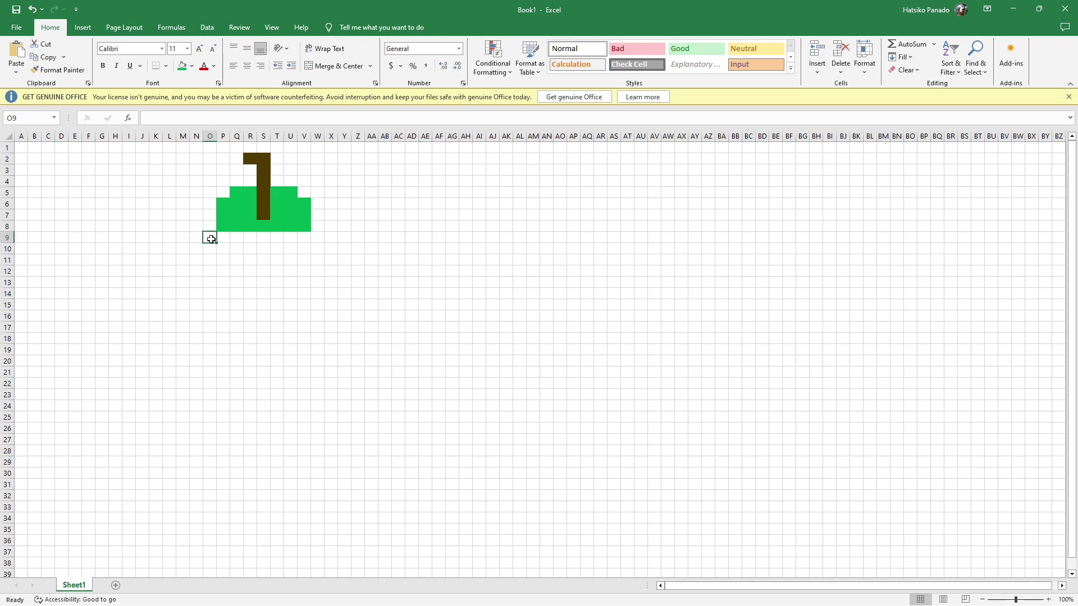
pyautogui.keyDown('ctrl'); pyautogui.click(209, 226); pyautogui.keyUp('ctrl')
pyautogui.keyDown('ctrl'); pyautogui.click(318, 227); pyautogui.keyUp('ctrl')
pyautogui.keyDown('ctrl'); pyautogui.click(318, 238); pyautogui.keyUp('ctrl')
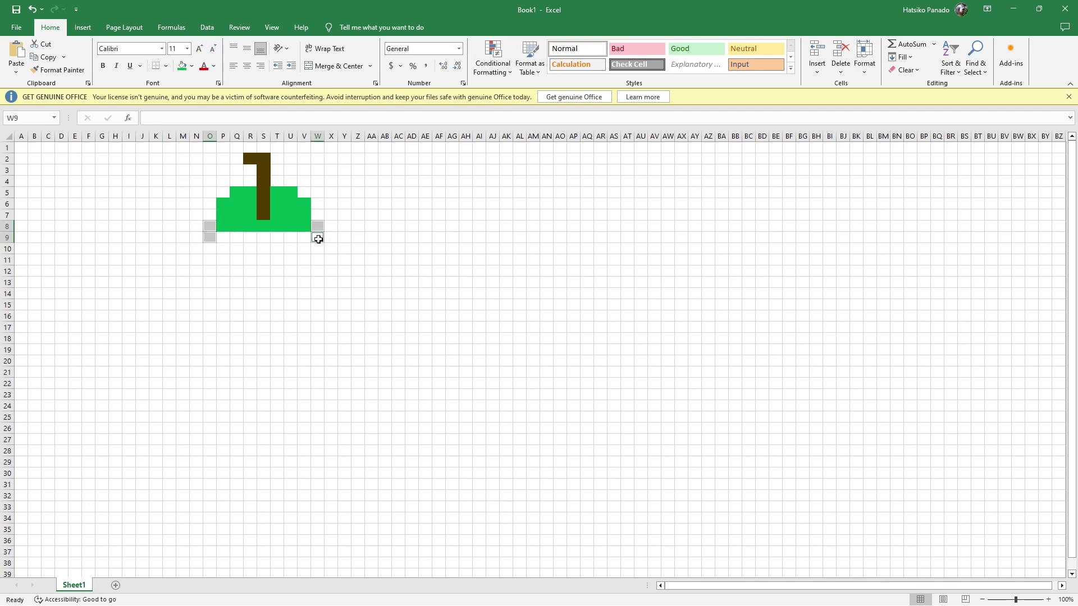
pyautogui.keyDown('ctrl'); pyautogui.click(210, 248); pyautogui.keyUp('ctrl')
pyautogui.moveTo(224, 249)
pyautogui.mouseDown()
pyautogui.moveTo(314, 249)
pyautogui.moveTo(222, 236)
pyautogui.mouseUp()
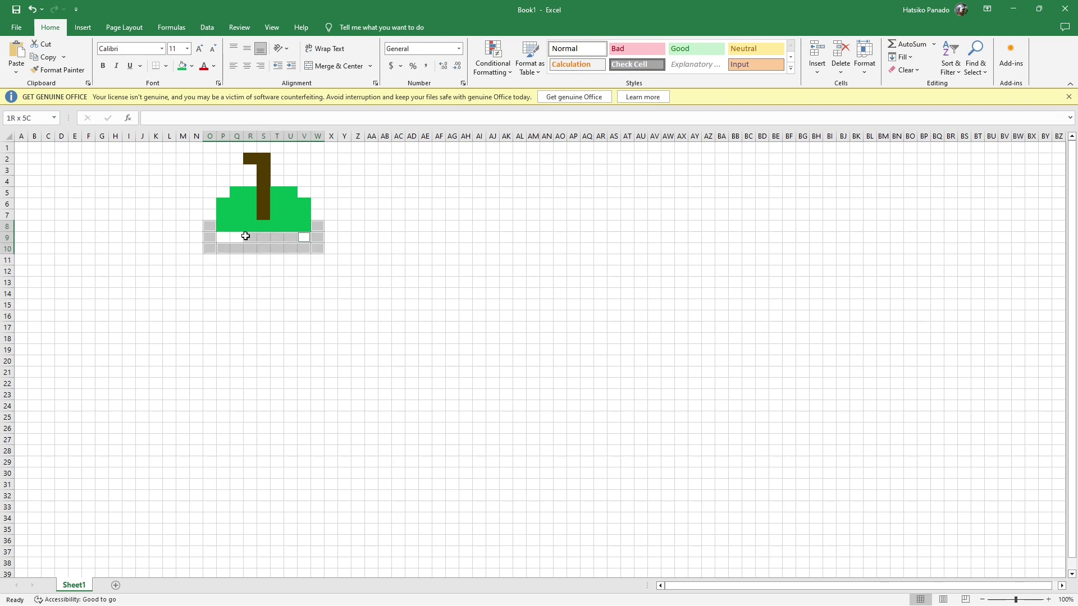
pyautogui.click(182, 67)
pyautogui.click(357, 249)
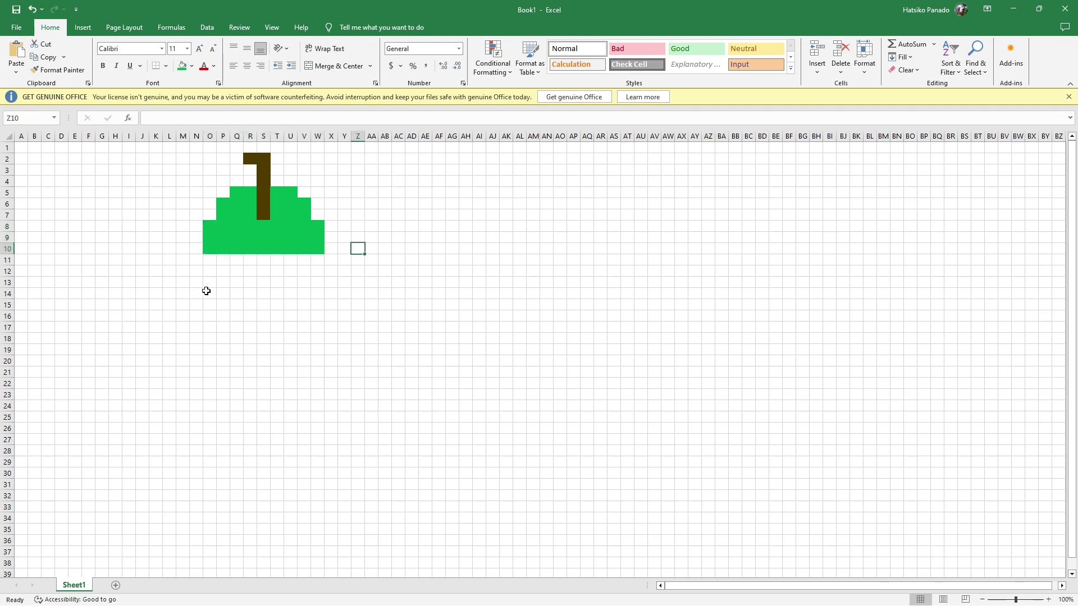
# Step: Fill N11:X11 green for the widest body row
pyautogui.click(197, 259)
pyautogui.moveTo(210, 260); pyautogui.dragTo(331, 259)
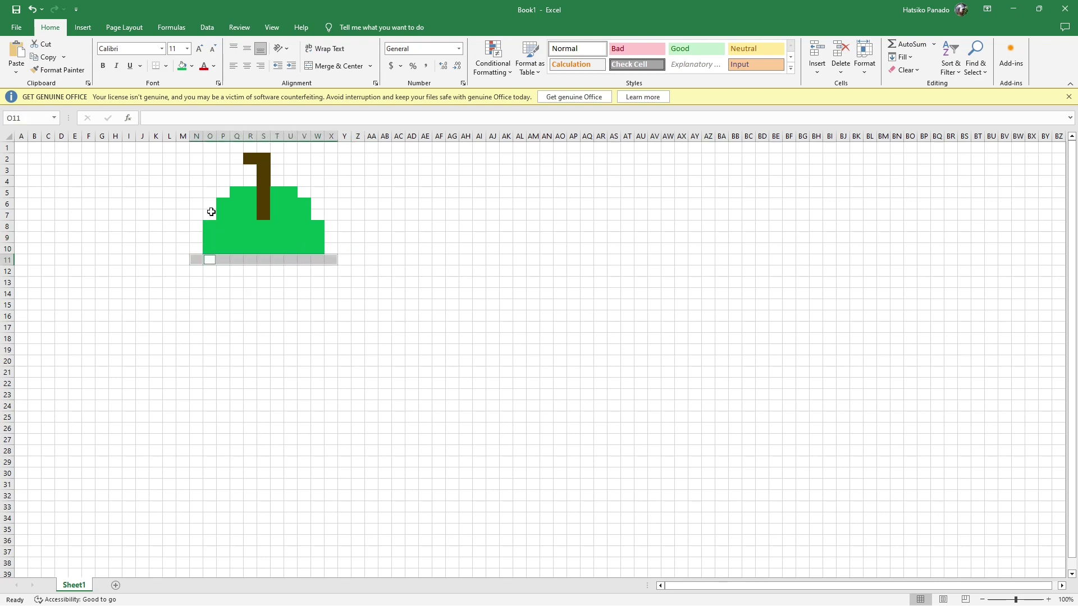
pyautogui.click(182, 67)
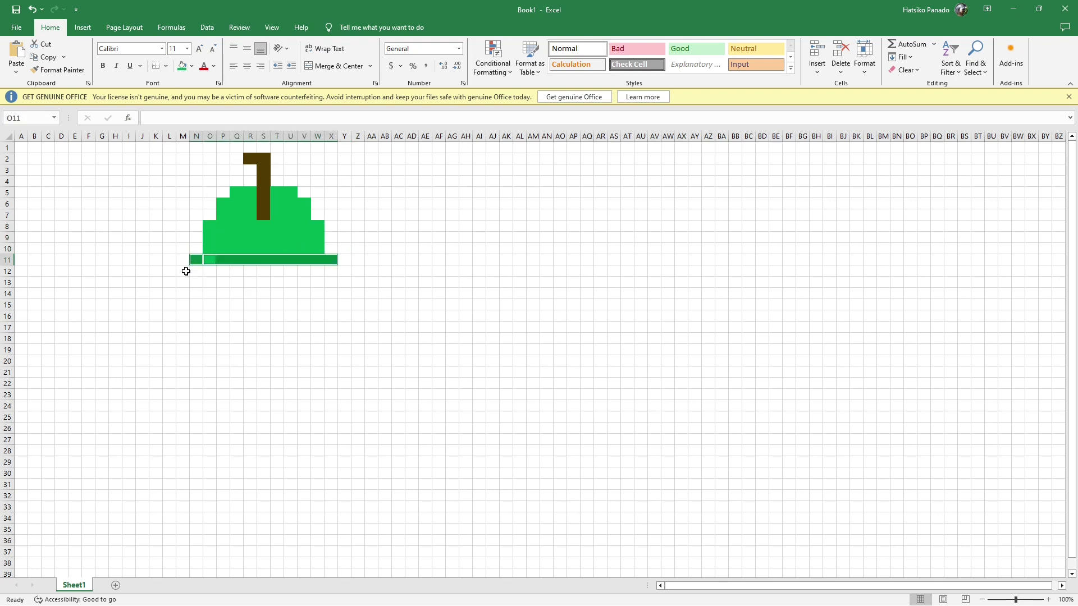
pyautogui.click(185, 271)
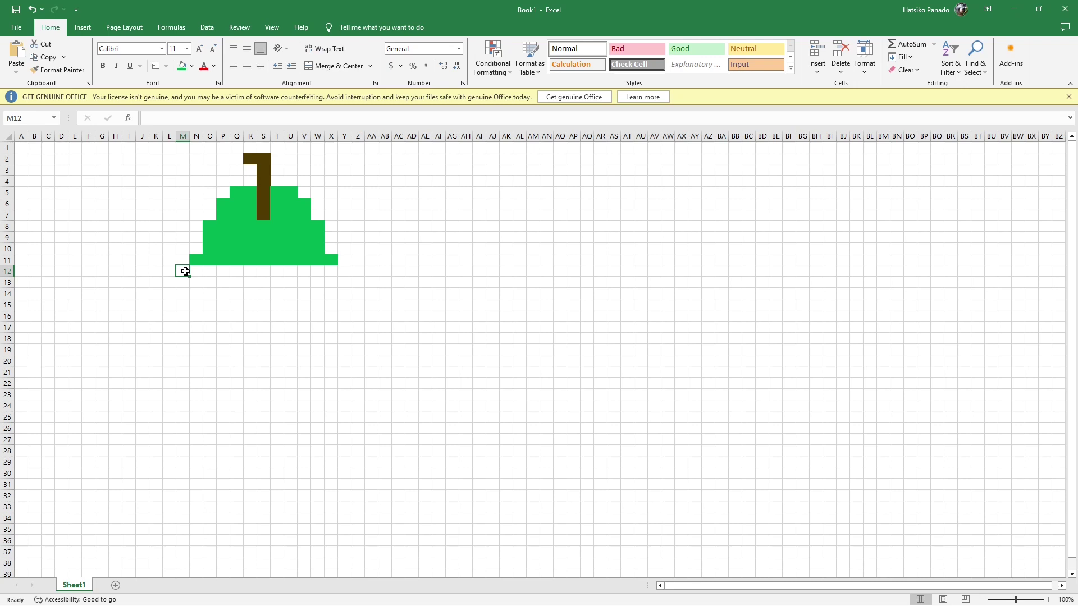
# Step: Begin selecting the left eye cells P13, P14 and O14
pyautogui.click(196, 271)
pyautogui.click(222, 286)
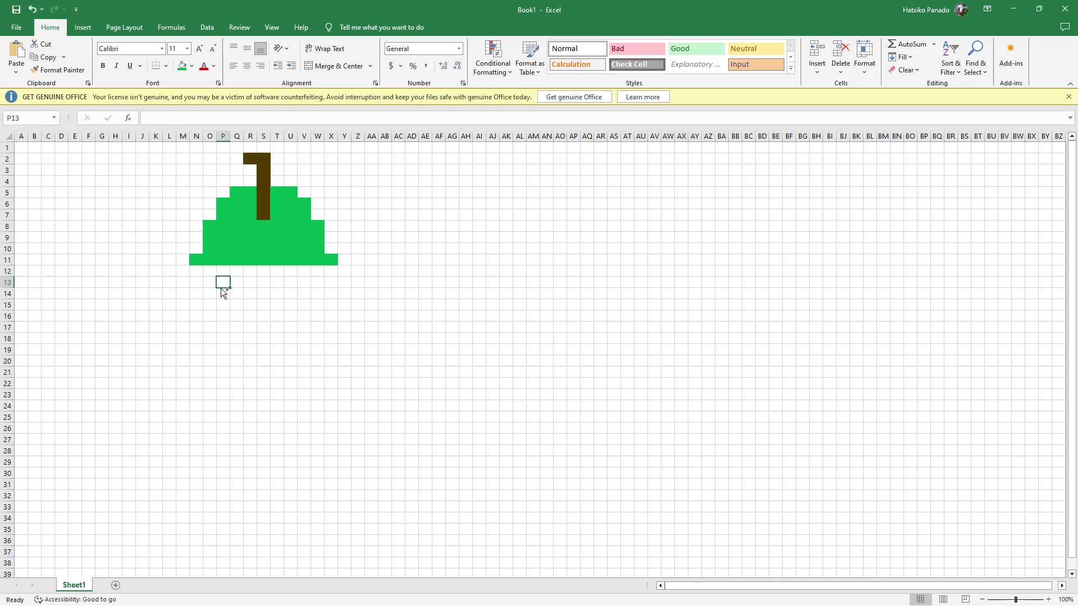
pyautogui.click(221, 294)
pyautogui.press('F4')
pyautogui.click(209, 294)
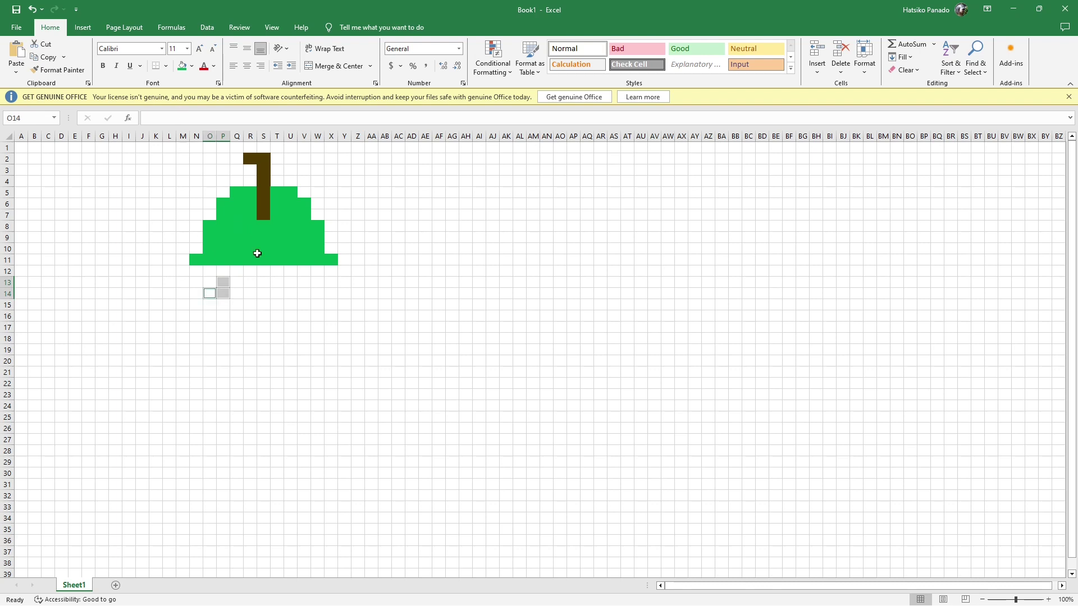
# Step: Add right eye cells W13, W14 and V14, and fill both eyes black
pyautogui.press('F4')
pyautogui.click(316, 281)
pyautogui.press('F4')
pyautogui.click(316, 293)
pyautogui.press('F4')
pyautogui.click(303, 294)
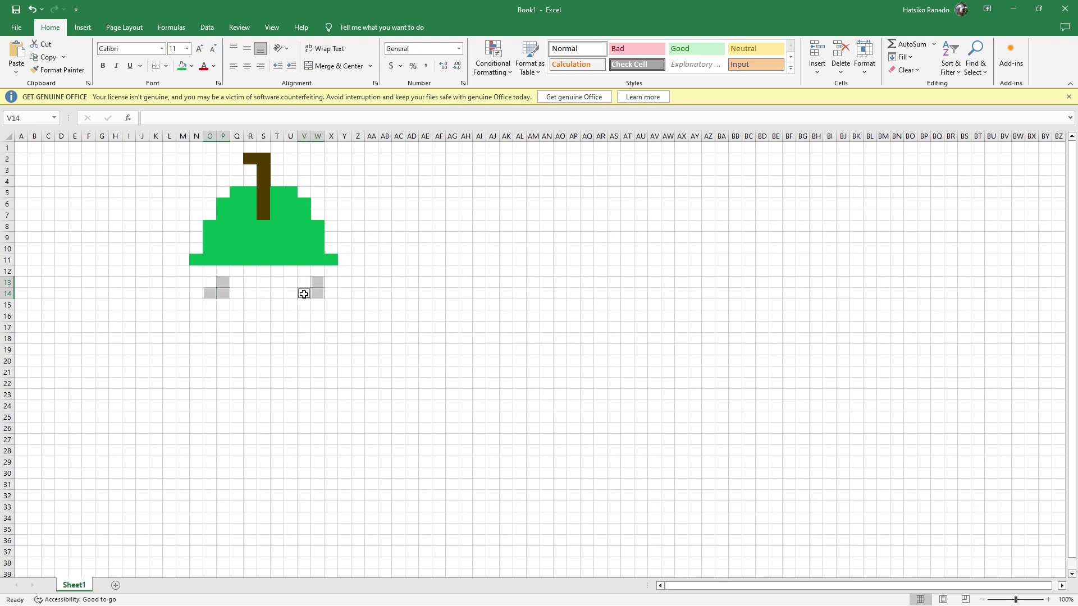
pyautogui.click(191, 66)
pyautogui.click(201, 89)
pyautogui.click(354, 280)
pyautogui.click(210, 282)
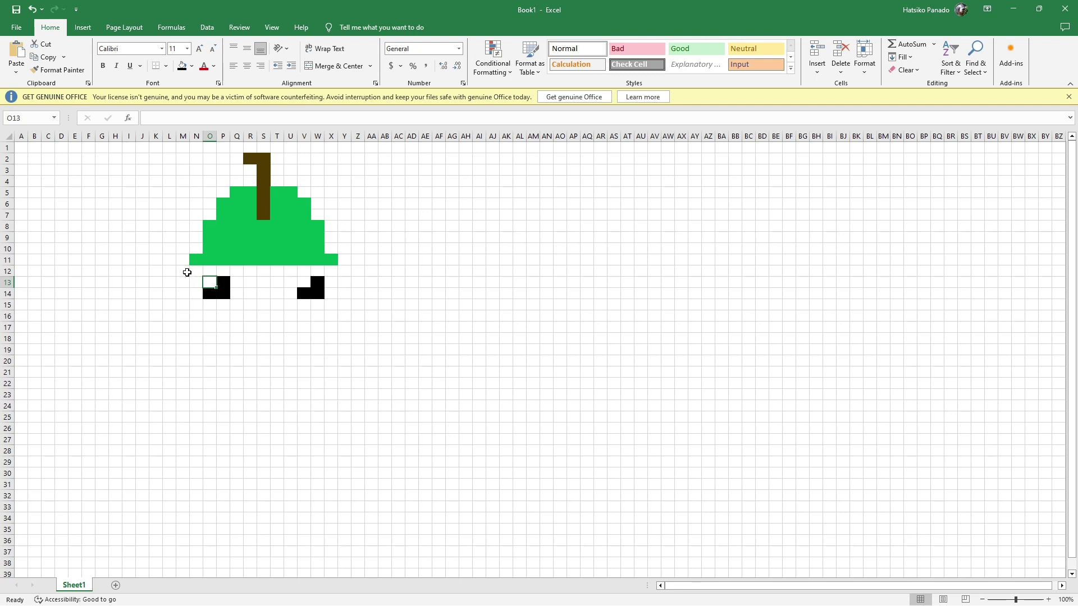
# Step: Fill row 12 from M to Y green
pyautogui.click(187, 273)
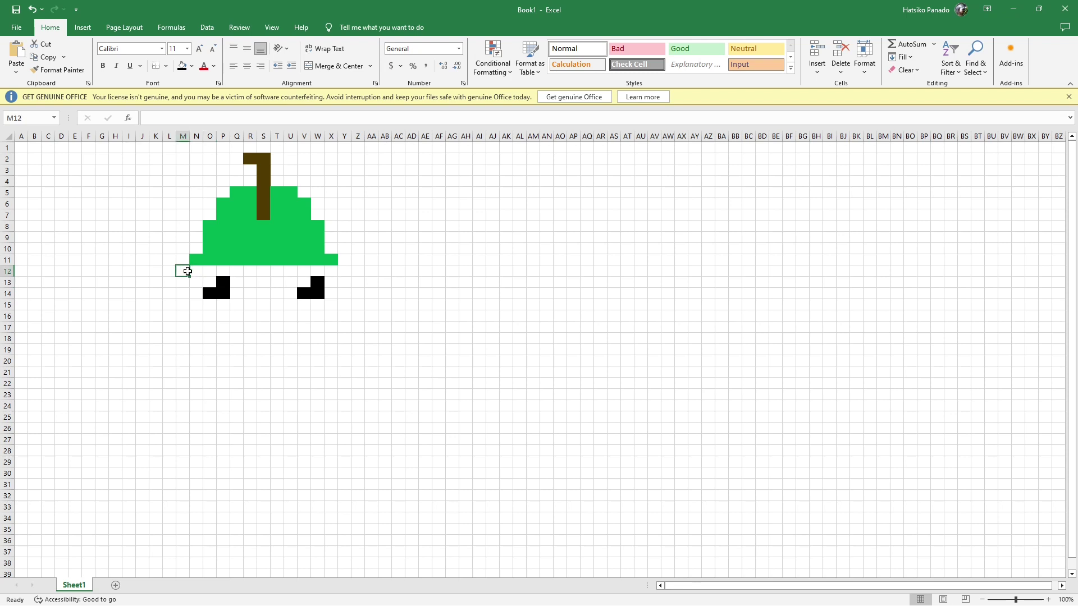
pyautogui.hotkey('shift', 'Right')
pyautogui.hotkey('shift', 'Right')
pyautogui.hotkey('shift', 'Right')
pyautogui.hotkey('shift', 'Right')
pyautogui.hotkey('shift', 'Left')
pyautogui.hotkey('shift', 'Left')
pyautogui.hotkey('shift', 'Left')
pyautogui.hotkey('shift', 'Left')
pyautogui.hotkey('shift', 'Left')
pyautogui.hotkey('shift', 'Left')
pyautogui.press('Right')
pyautogui.moveTo(183, 272); pyautogui.dragTo(345, 272)
pyautogui.click(192, 65)
pyautogui.click(226, 159)
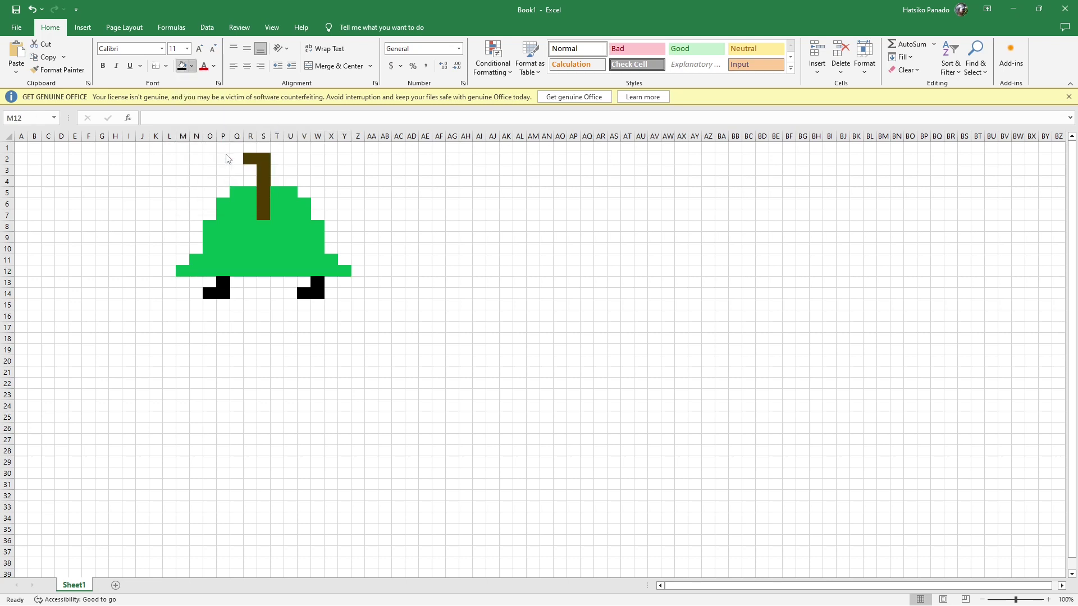
pyautogui.click(386, 260)
# Step: Fill cheek blocks N14:O15 and W14:X15 with a custom light pink
pyautogui.click(212, 306)
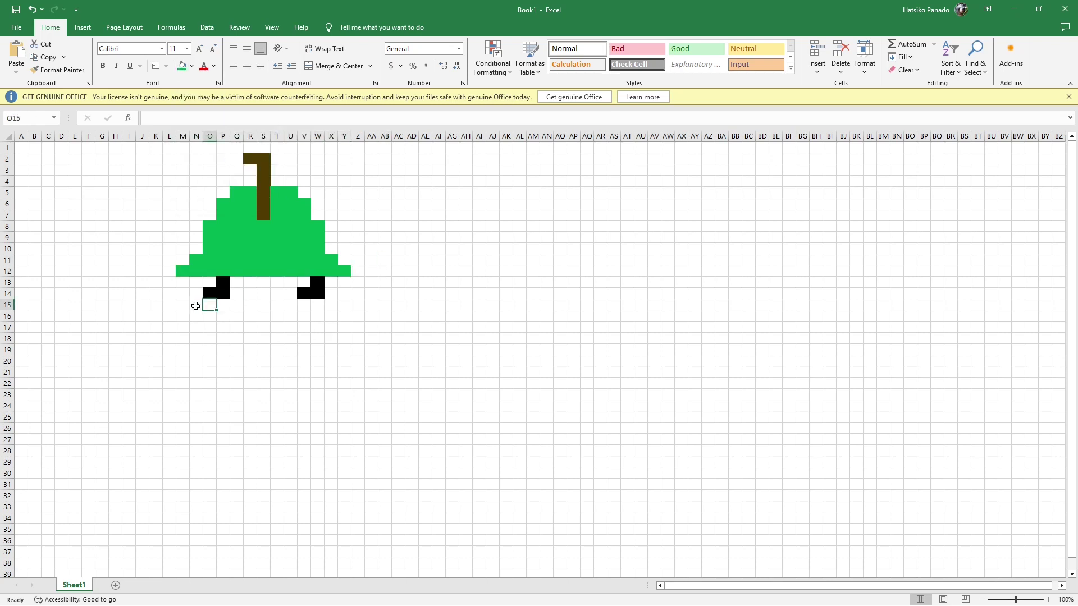
pyautogui.keyDown('ctrl'); pyautogui.click(195, 306); pyautogui.keyUp('ctrl')
pyautogui.keyDown('ctrl'); pyautogui.click(194, 292); pyautogui.keyUp('ctrl')
pyautogui.moveTo(317, 305); pyautogui.dragTo(331, 293)
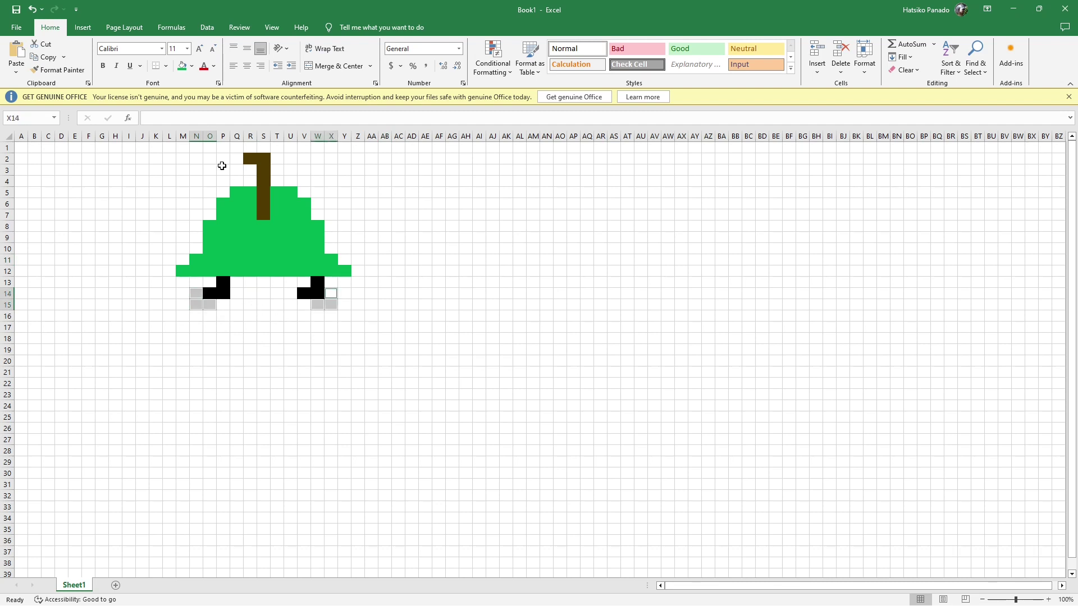
pyautogui.click(192, 66)
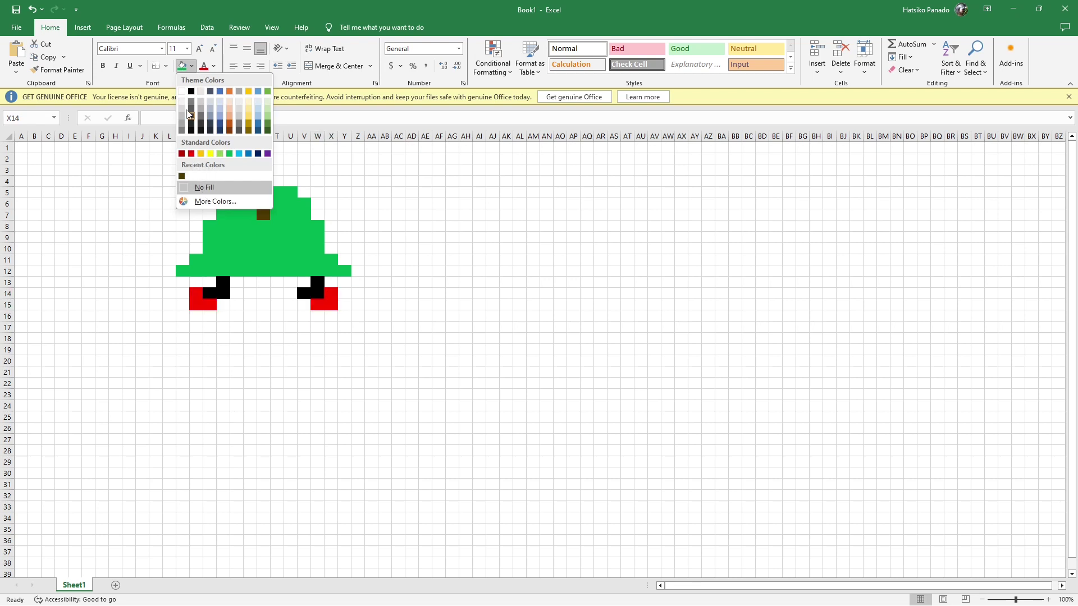
pyautogui.click(191, 66)
pyautogui.click(192, 66)
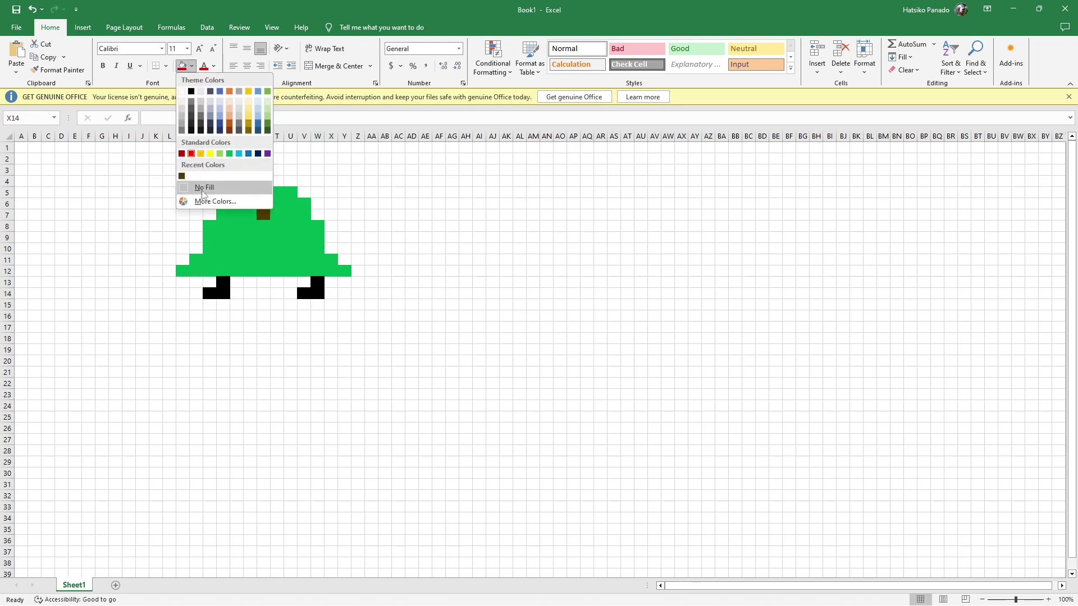
pyautogui.click(213, 202)
pyautogui.click(535, 296)
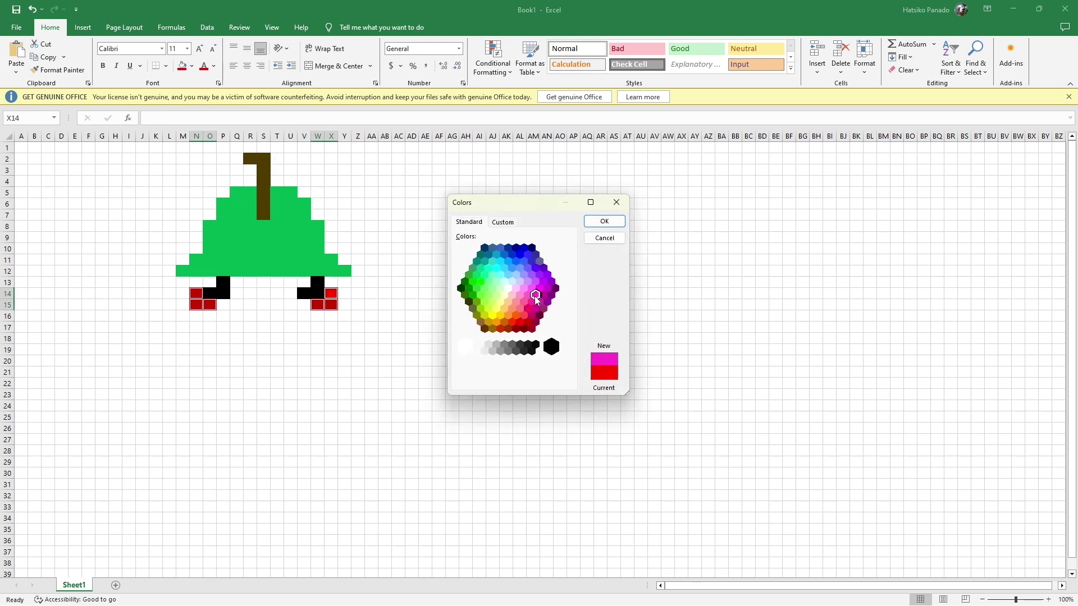
pyautogui.click(524, 289)
pyautogui.click(604, 224)
pyautogui.click(367, 294)
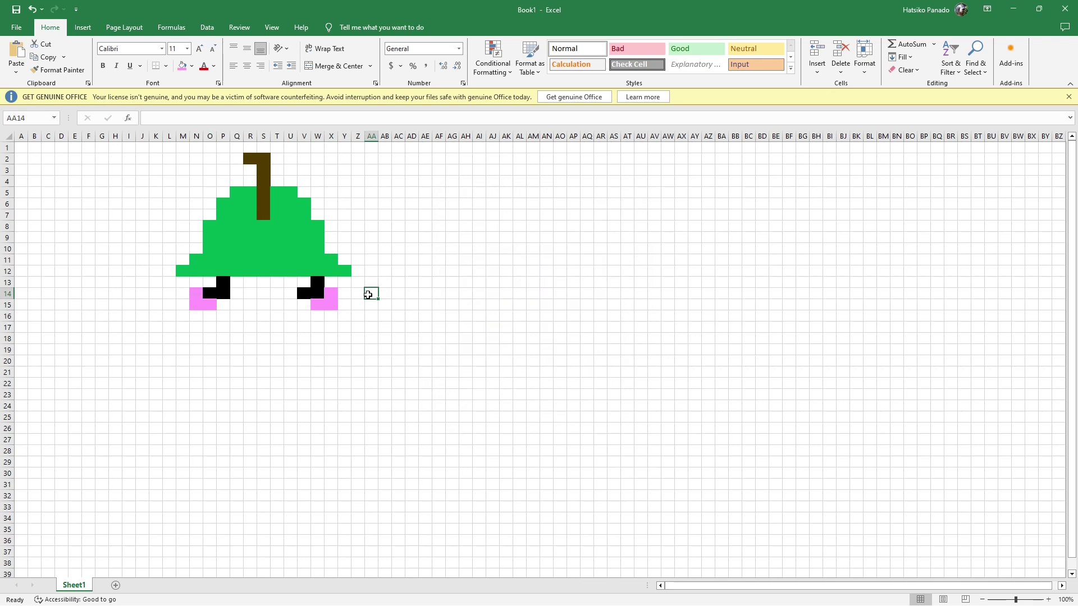
# Step: Fill the empty face cells Q13:U14 and the left edge M13:N15 green
pyautogui.click(237, 283)
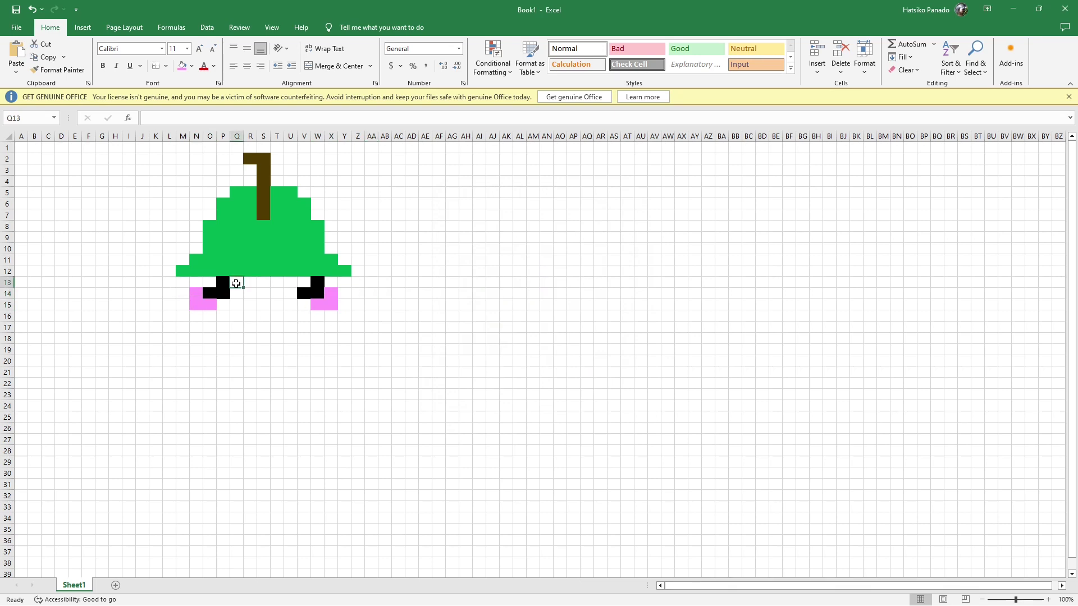
pyautogui.moveTo(236, 283)
pyautogui.mouseDown()
pyautogui.moveTo(291, 282)
pyautogui.moveTo(235, 300)
pyautogui.moveTo(304, 305)
pyautogui.moveTo(344, 282)
pyautogui.moveTo(344, 316)
pyautogui.moveTo(183, 316)
pyautogui.mouseUp()
pyautogui.keyDown('ctrl'); pyautogui.click(182, 305); pyautogui.keyUp('ctrl')
pyautogui.keyDown('ctrl'); pyautogui.click(183, 293); pyautogui.keyUp('ctrl')
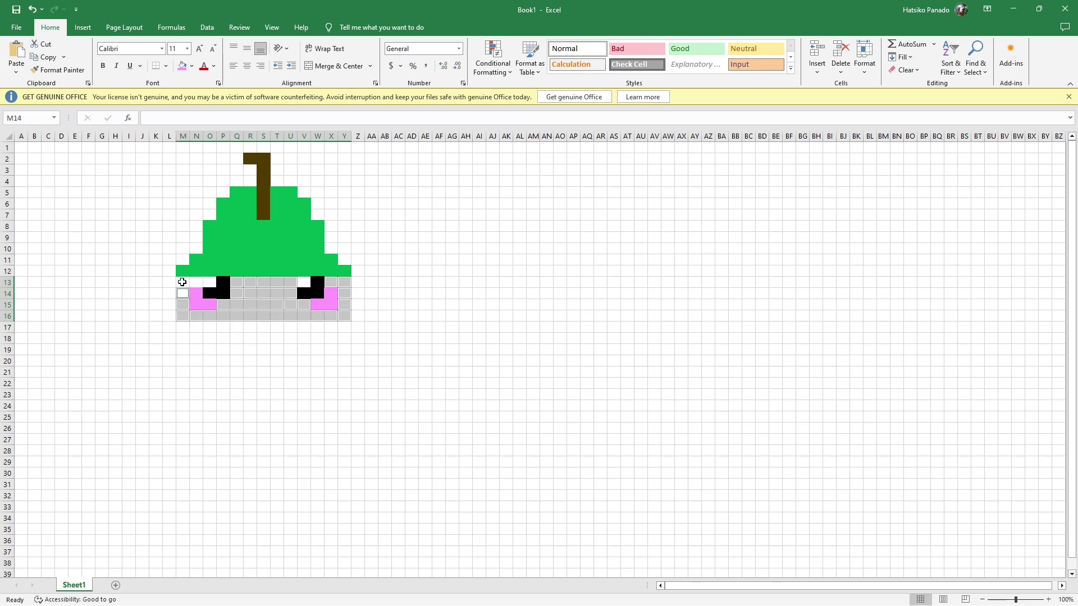
pyautogui.keyDown('ctrl'); pyautogui.click(183, 282); pyautogui.keyUp('ctrl')
pyautogui.keyDown('ctrl'); pyautogui.click(196, 282); pyautogui.keyUp('ctrl')
pyautogui.click(191, 66)
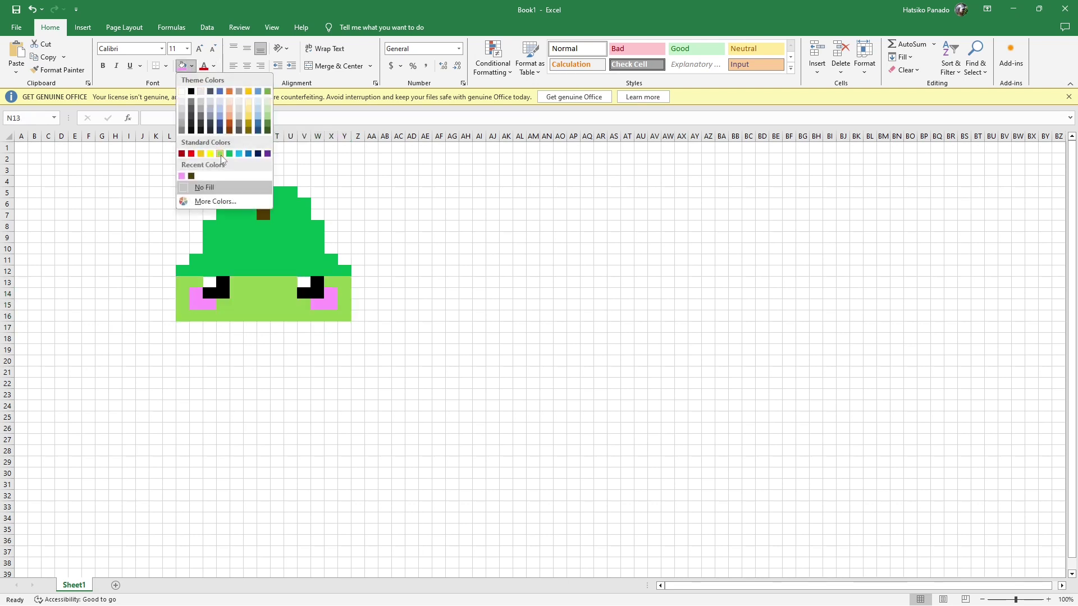
pyautogui.click(230, 154)
pyautogui.click(411, 247)
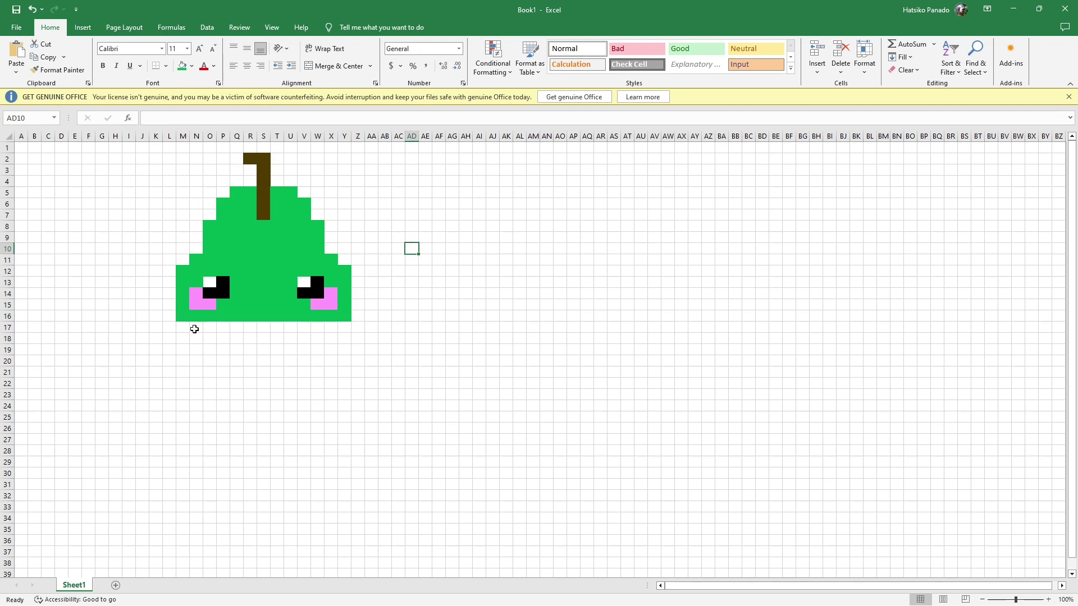
# Step: Fill tapering rows N17:W17, O18:W18 and P19:V19 green for the rounded bottom
pyautogui.moveTo(194, 329); pyautogui.dragTo(326, 326)
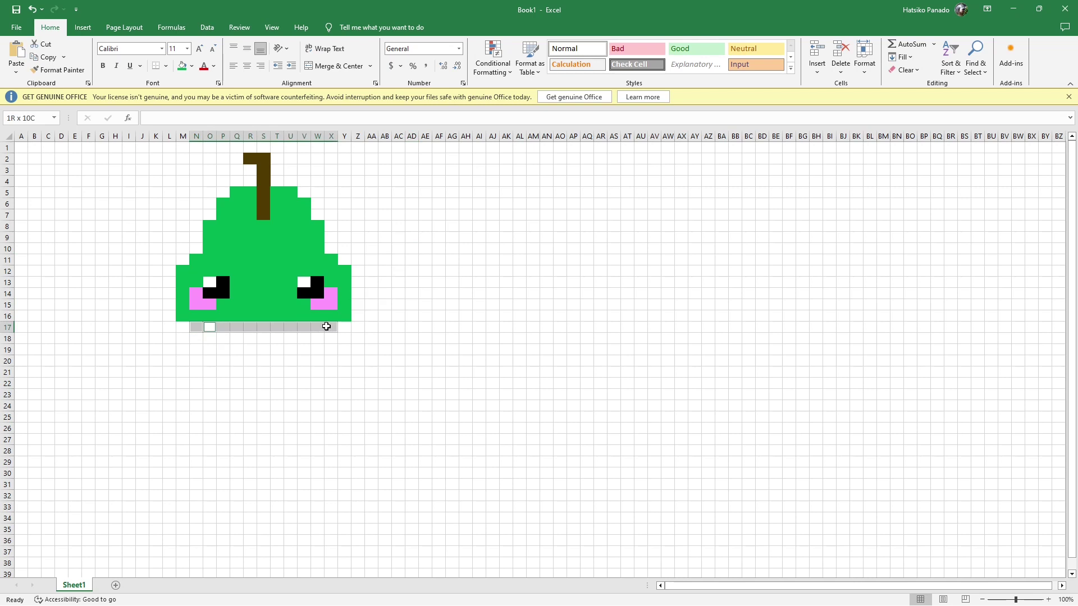
pyautogui.moveTo(210, 338); pyautogui.dragTo(314, 338)
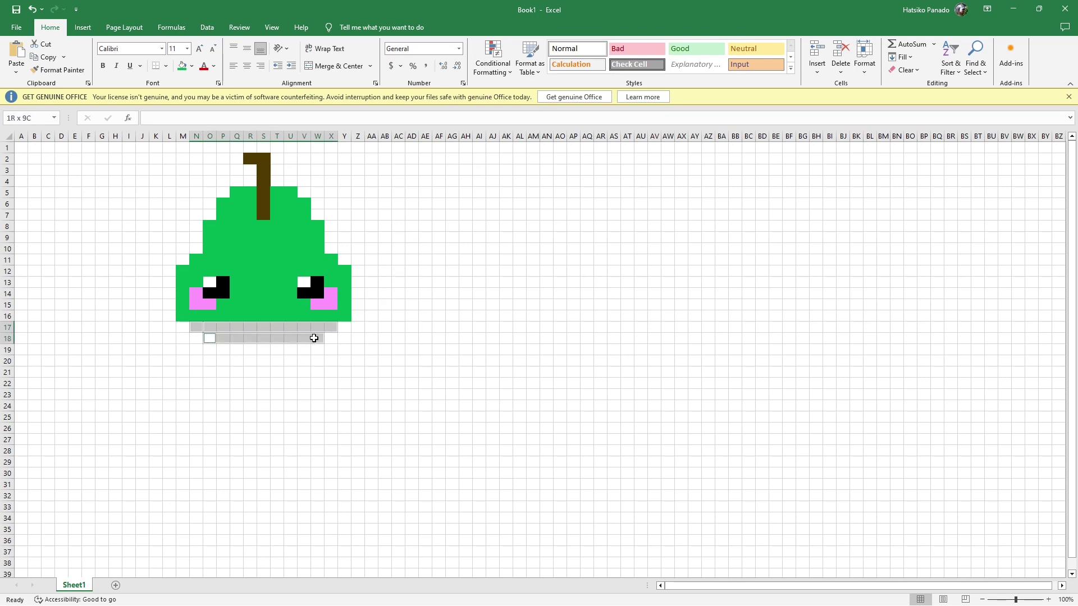
pyautogui.moveTo(222, 348); pyautogui.dragTo(303, 350)
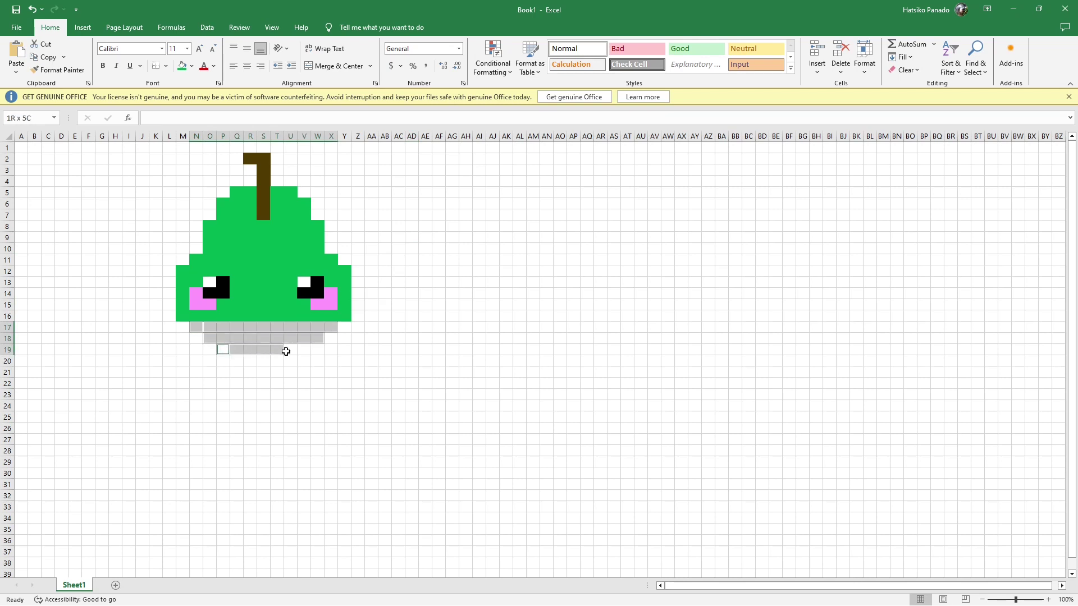
pyautogui.click(182, 66)
pyautogui.click(439, 305)
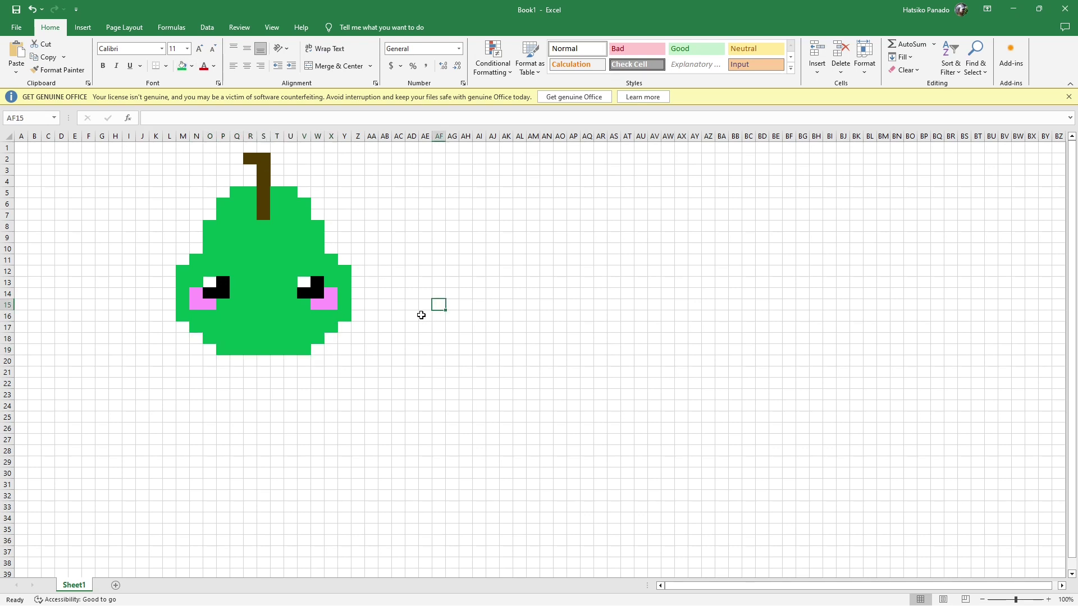
# Step: Fill R14, S15 and T14 black to form the mouth
pyautogui.click(248, 294)
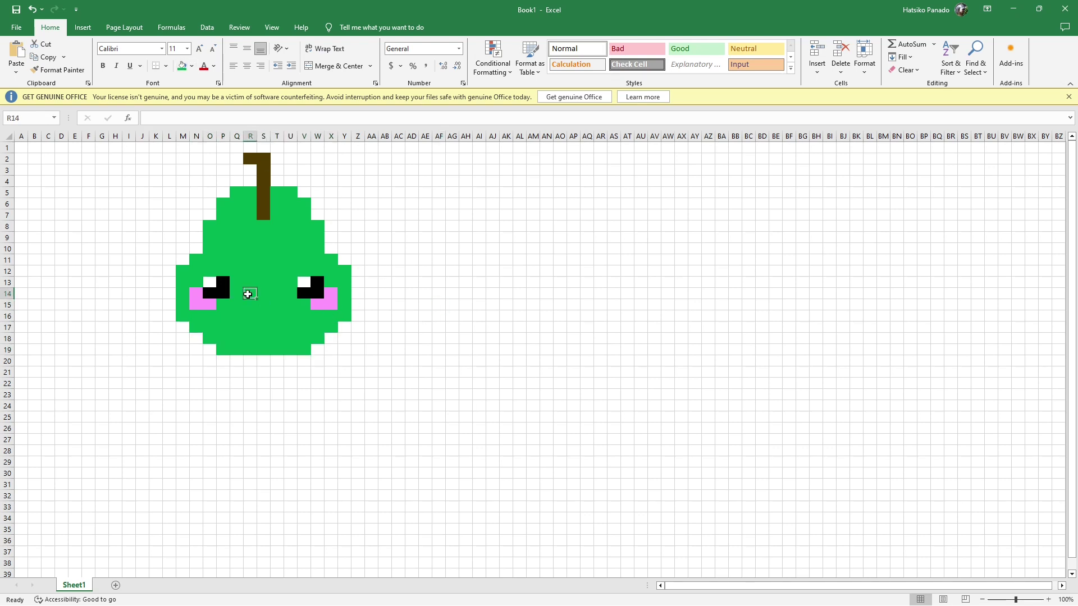
pyautogui.keyDown('ctrl'); pyautogui.click(264, 304); pyautogui.keyUp('ctrl')
pyautogui.keyDown('ctrl'); pyautogui.click(277, 293); pyautogui.keyUp('ctrl')
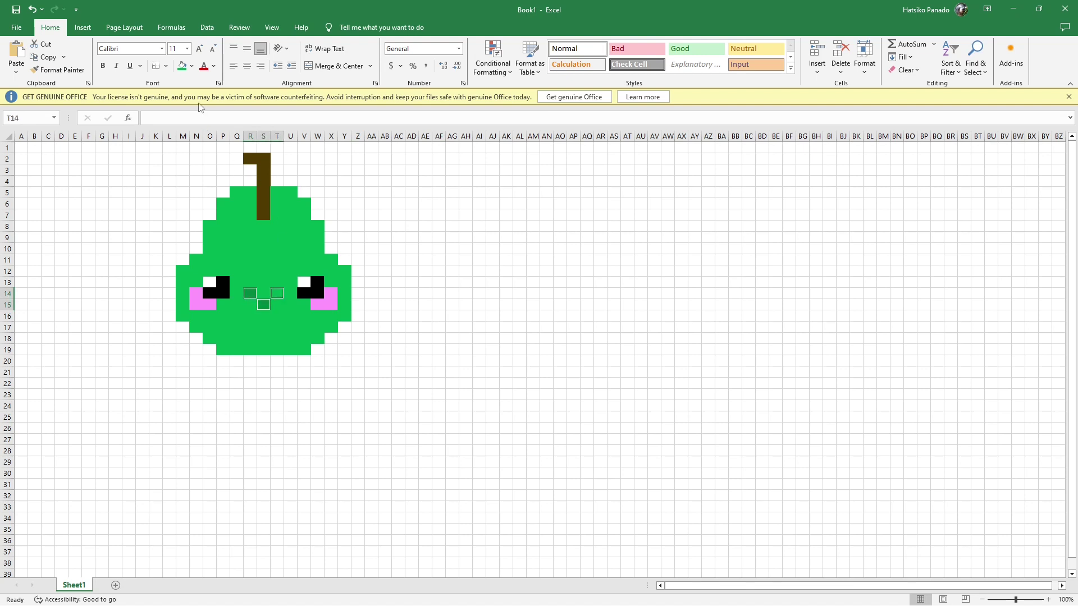
pyautogui.click(191, 65)
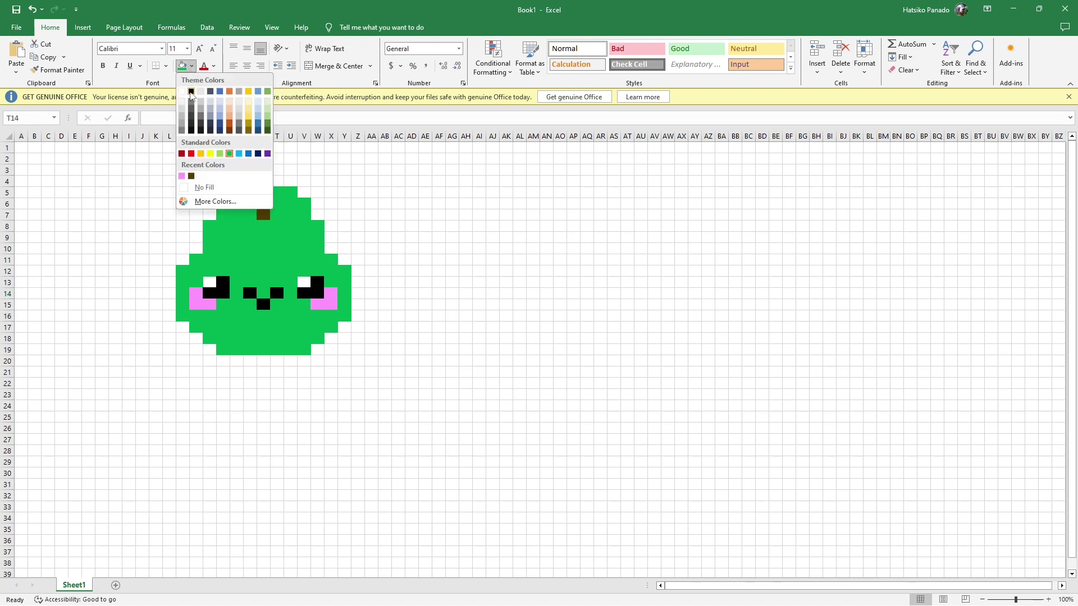
pyautogui.click(191, 91)
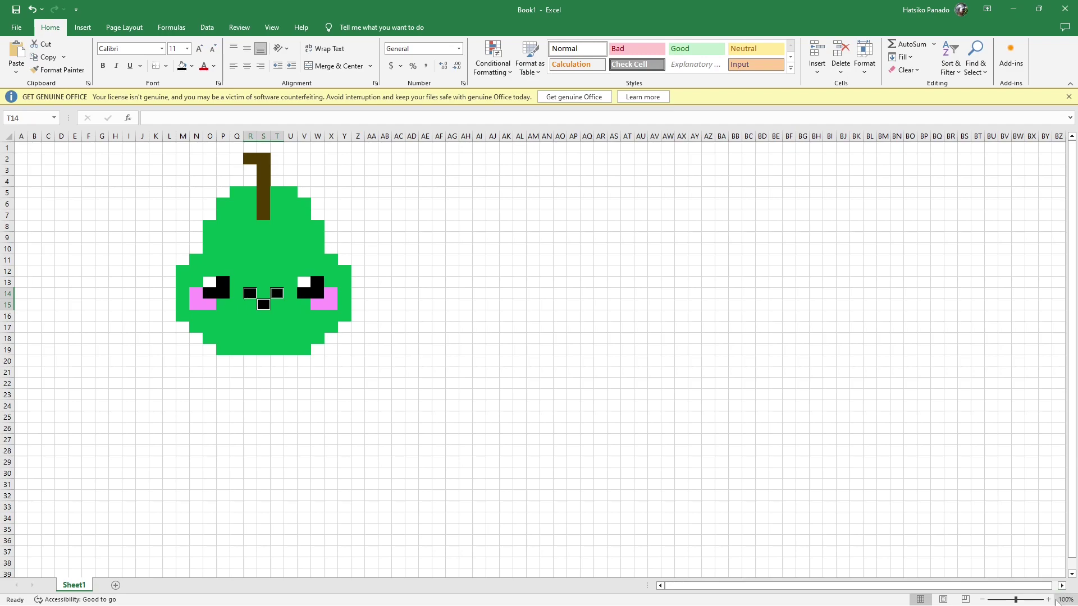
# Step: Zoom in on the pear three steps
pyautogui.click(1048, 600)
pyautogui.click(1048, 599)
pyautogui.click(1048, 600)
# Step: Zoom to 190%, scroll to the top, and select A1 to show the whole pear
pyautogui.click(1048, 600)
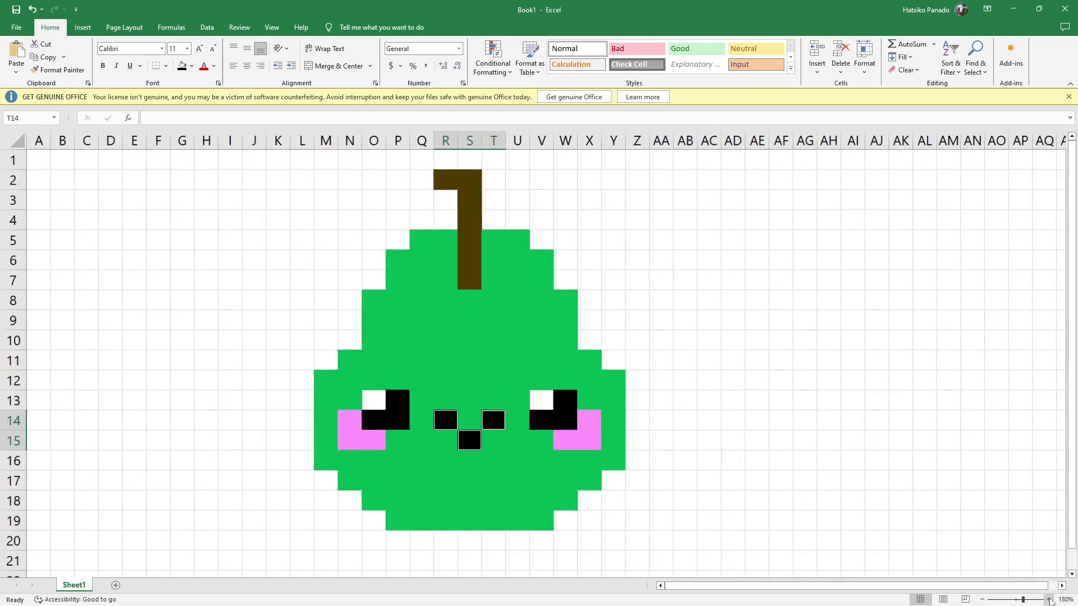
pyautogui.click(1048, 599)
pyautogui.moveTo(1074, 459); pyautogui.dragTo(1074, 460)
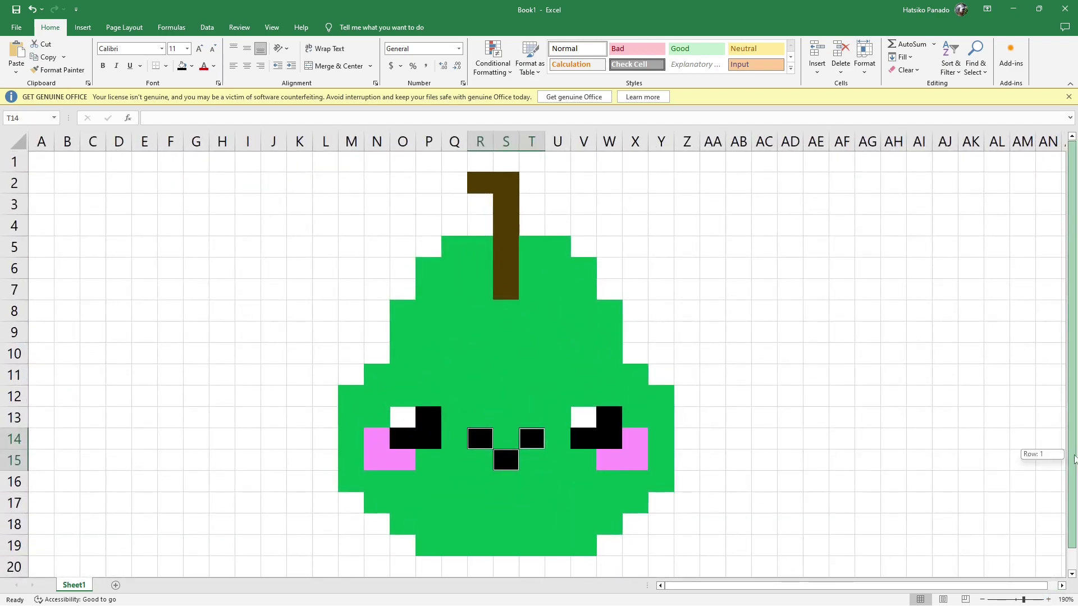
pyautogui.click(40, 164)
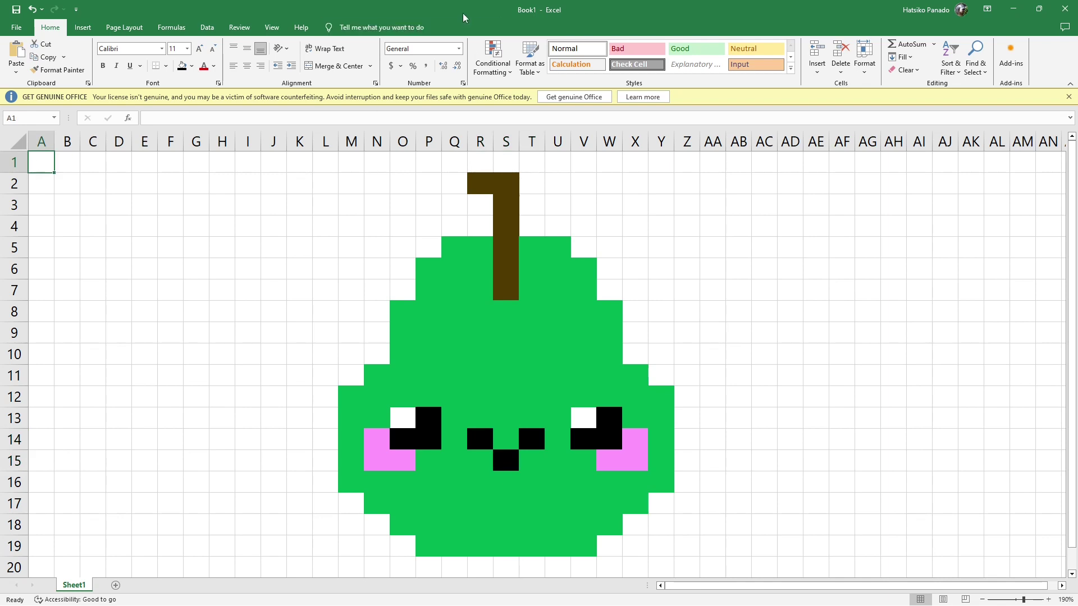